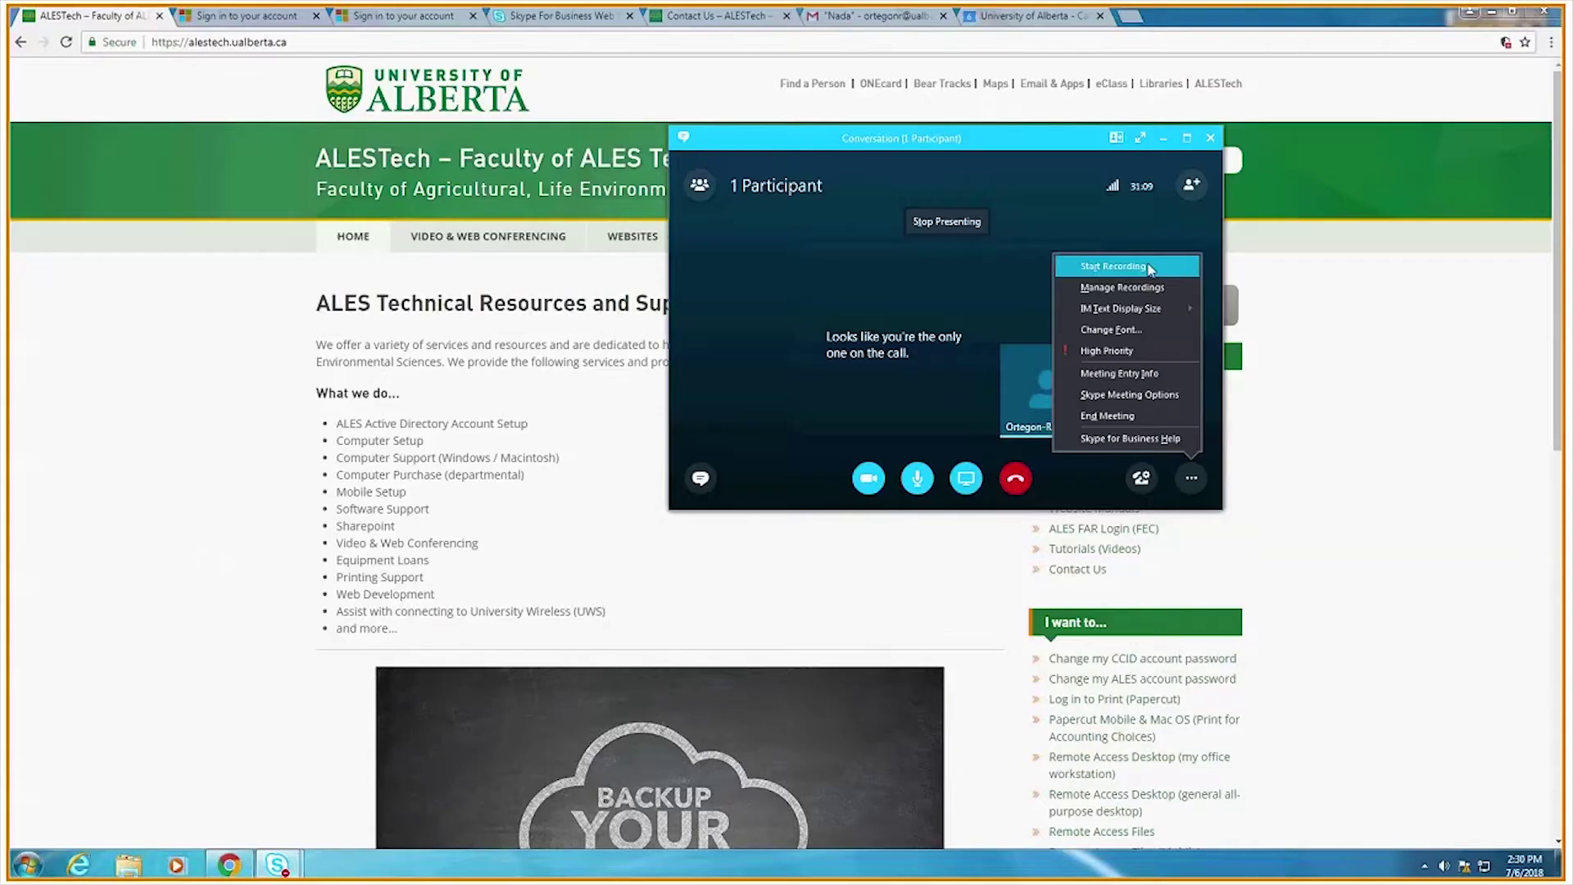
# Start recording the Skype call on the ALESTech site, then switch to the Office 365 sign-in page
pyautogui.click(1150, 267)
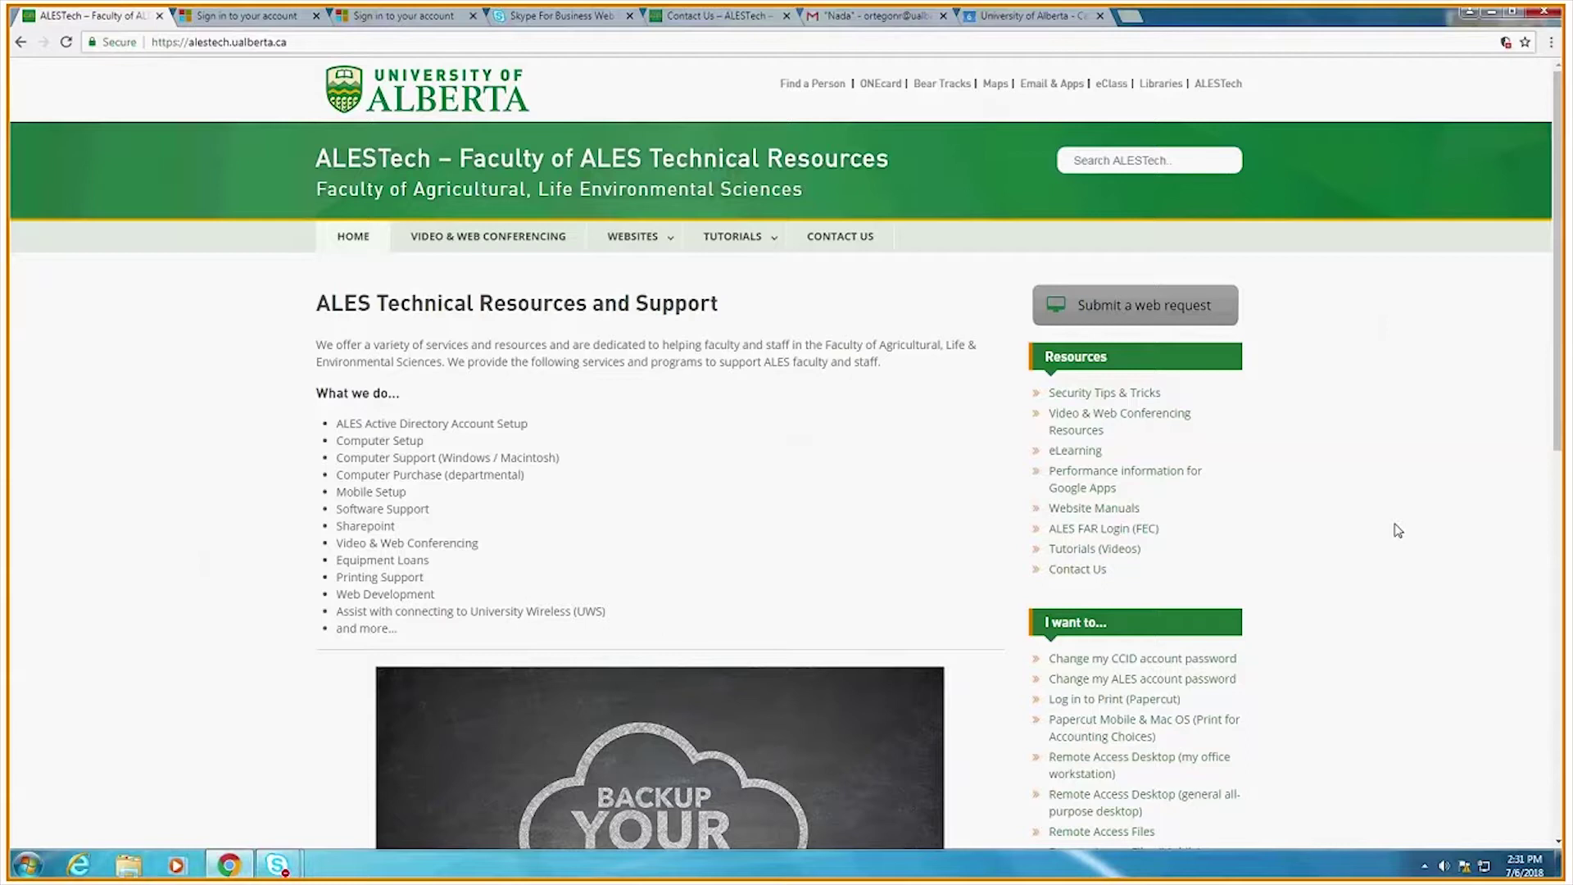
pyautogui.scroll(-2, 1397, 530)
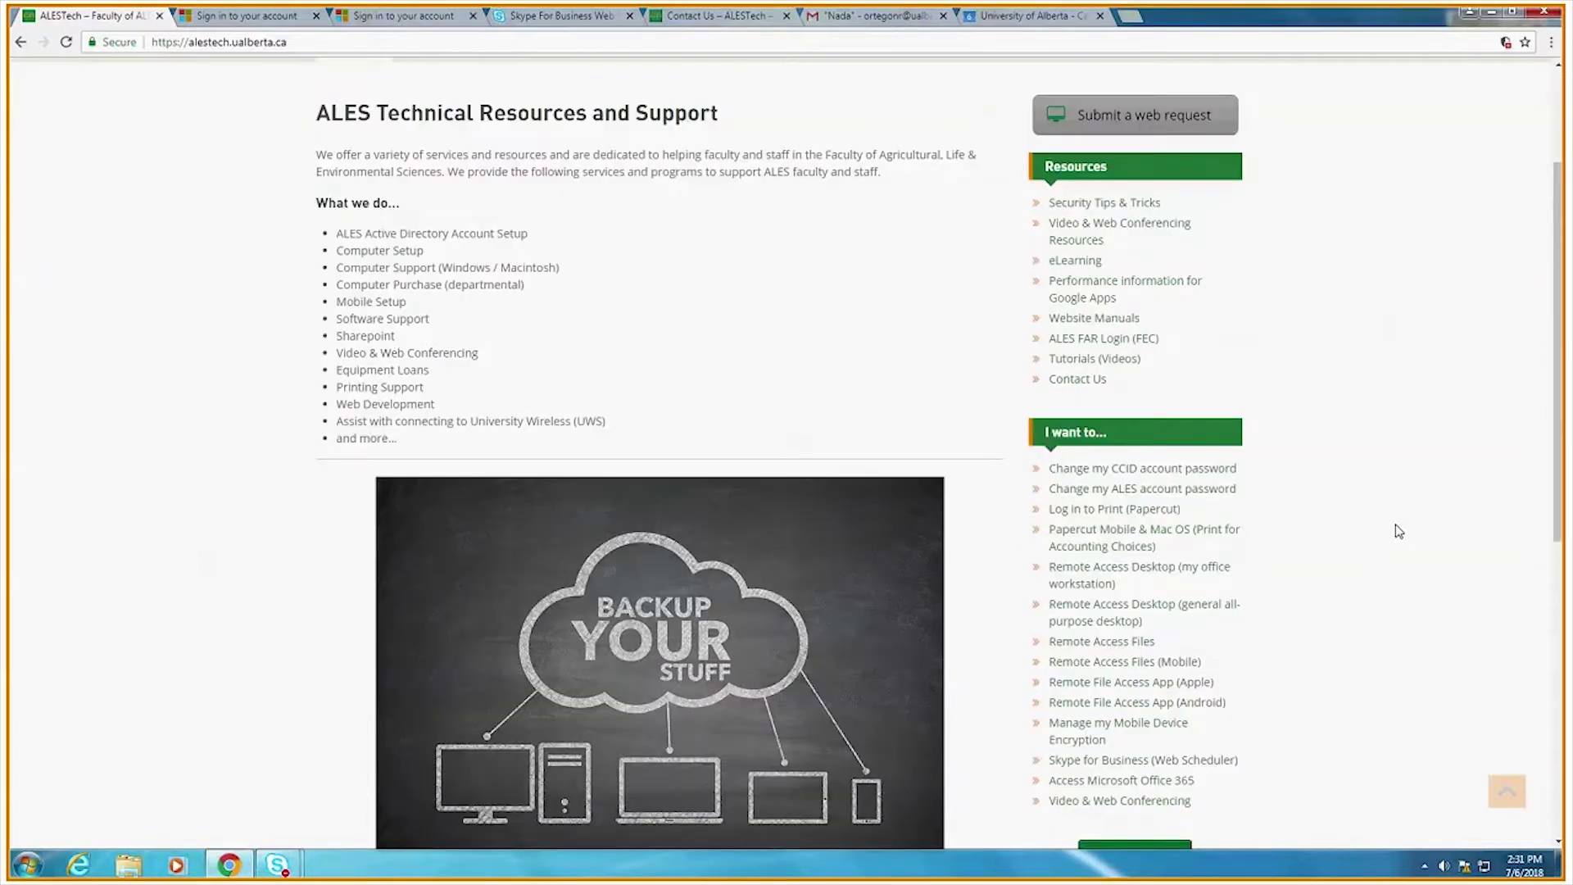
pyautogui.scroll(-1, 1397, 533)
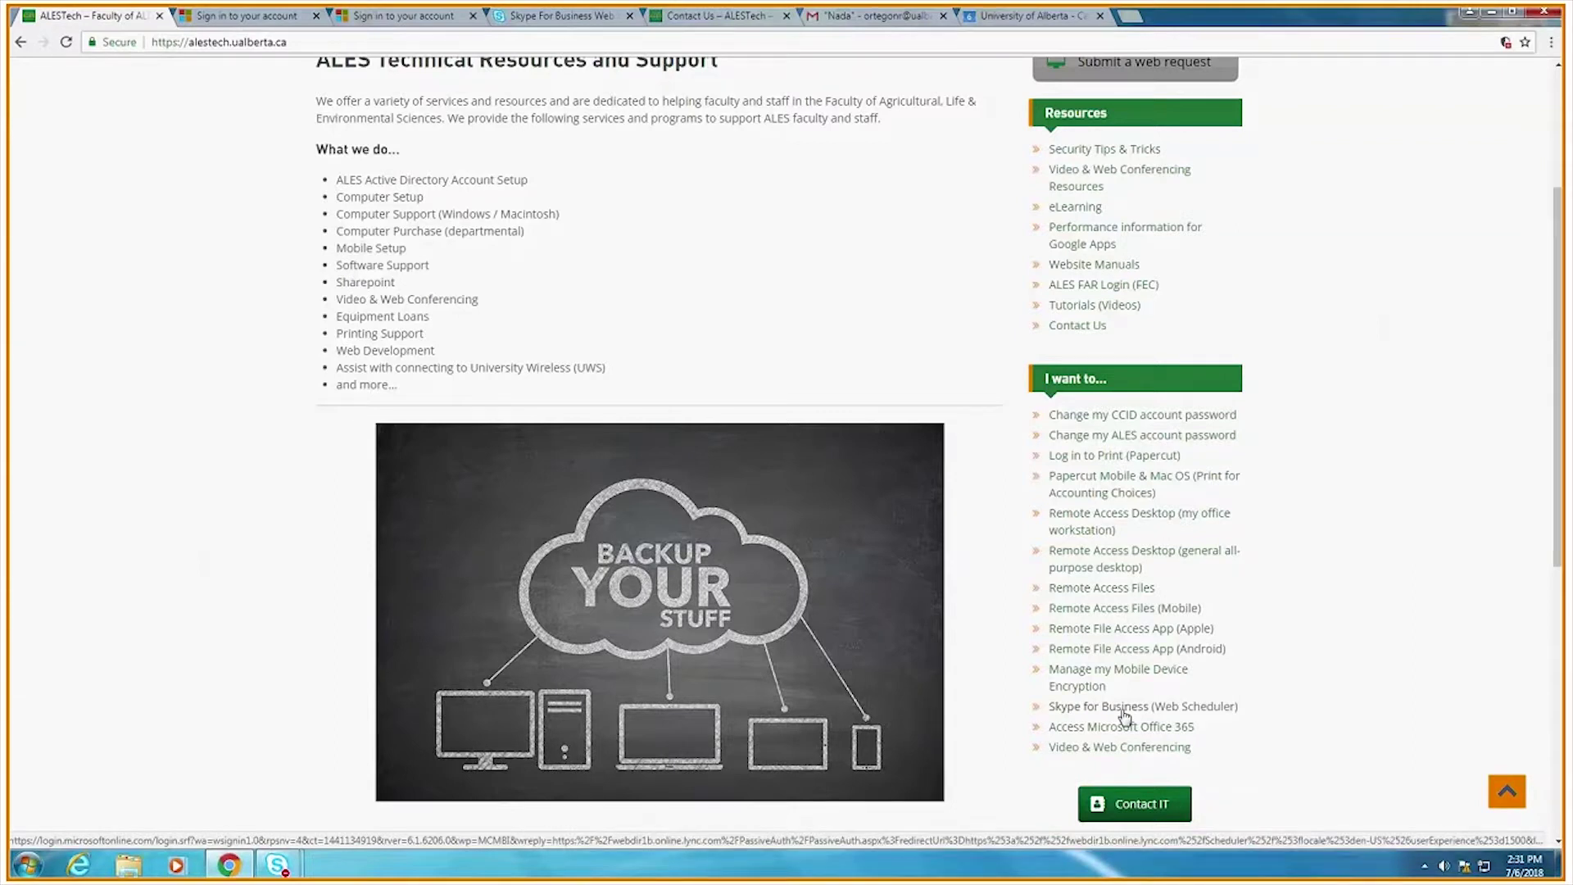
pyautogui.click(268, 23)
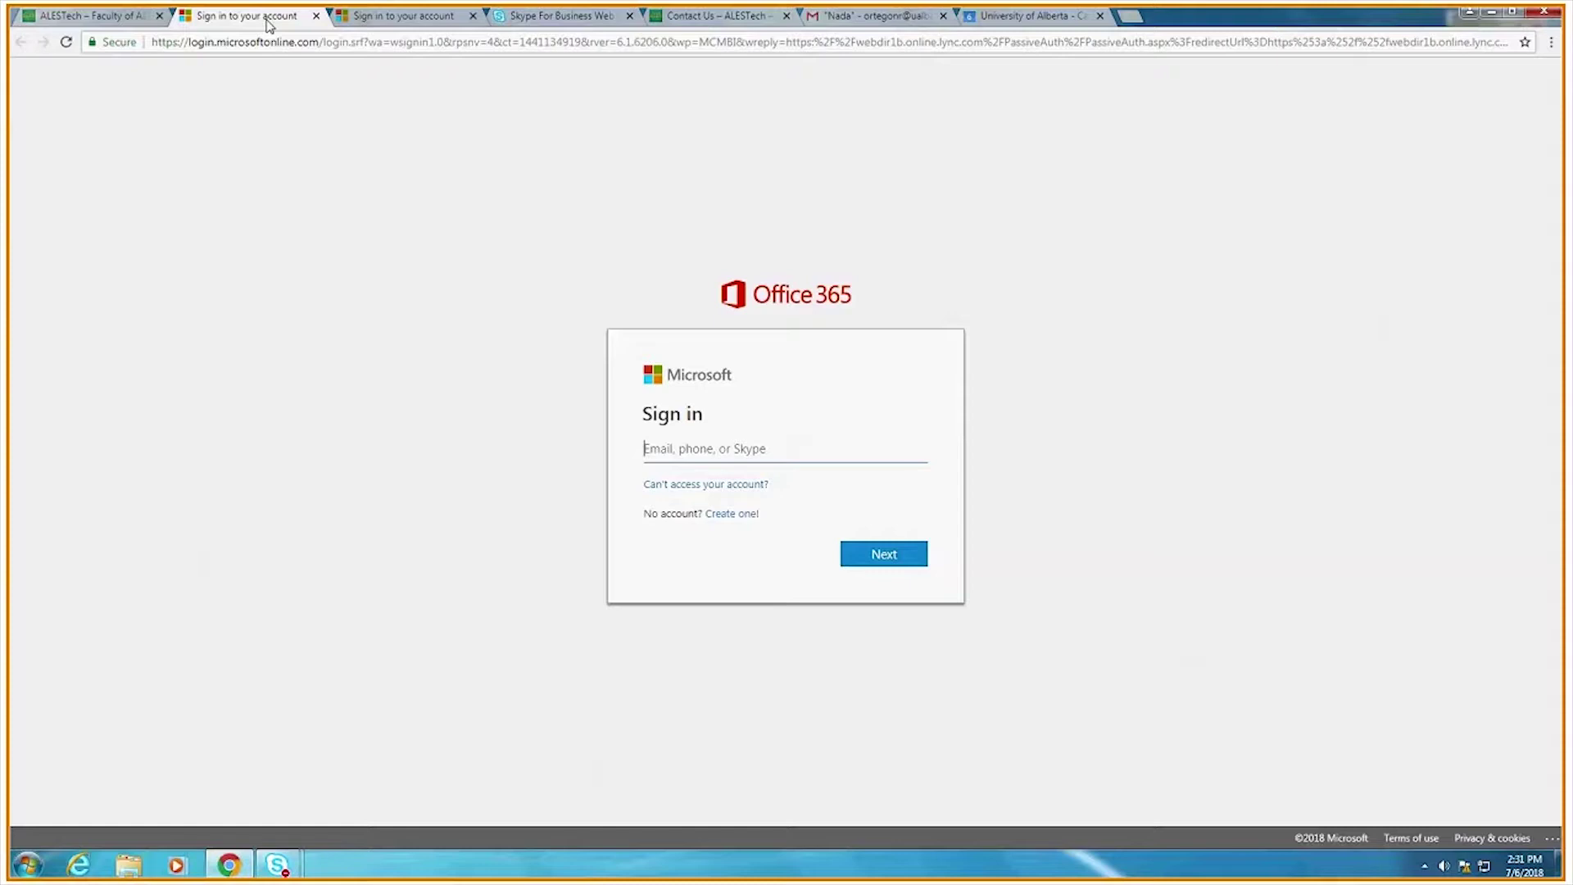
# Switch to the third 'Sign in to your account' page showing the password prompt
pyautogui.click(373, 18)
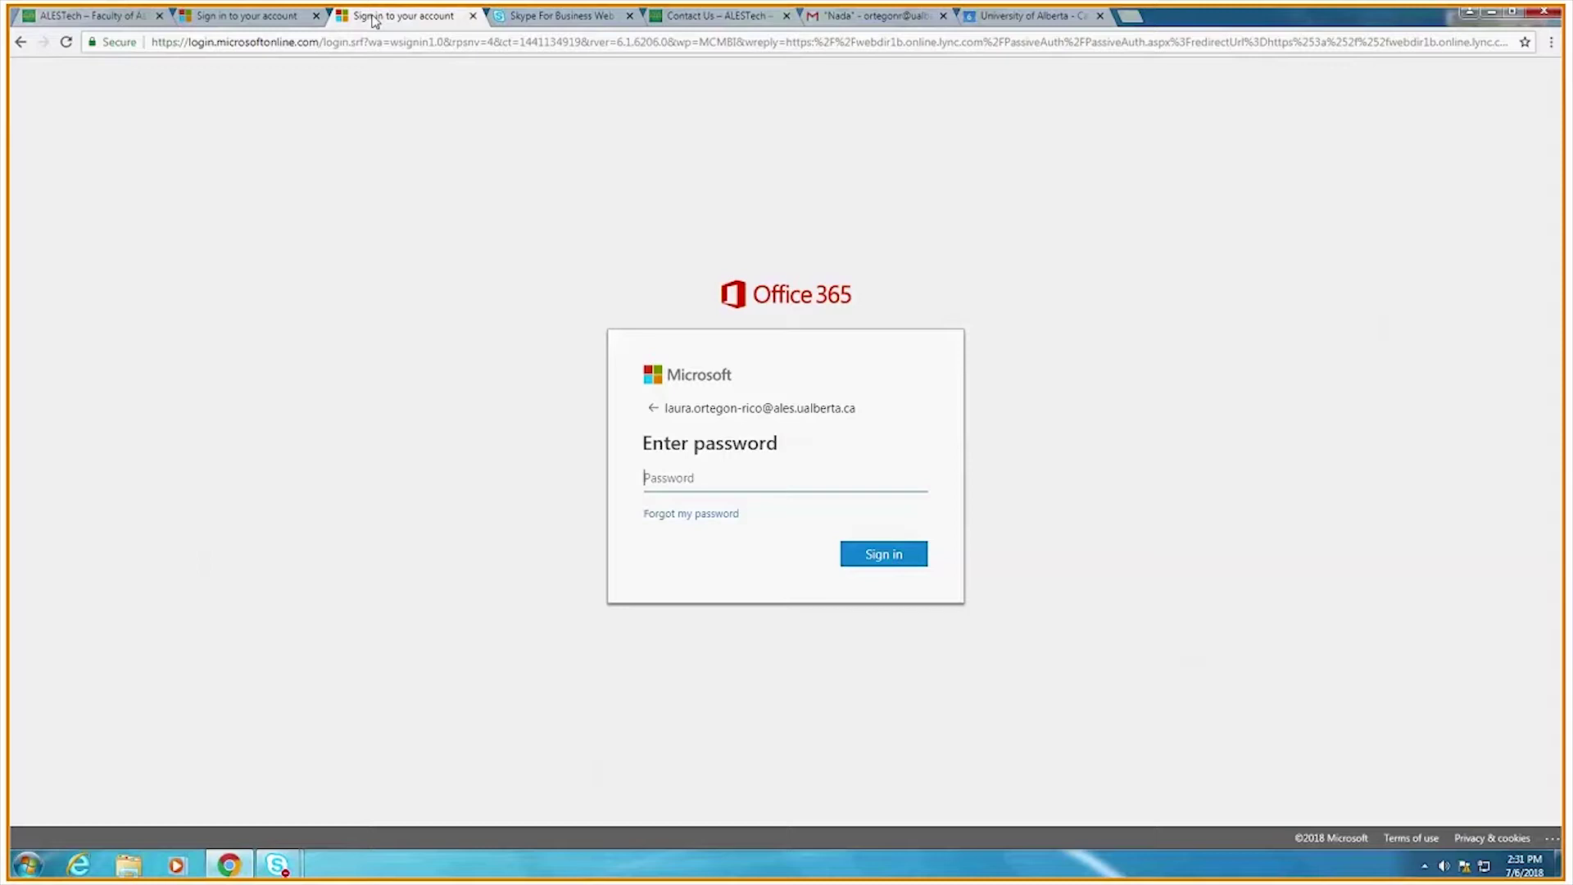
# Switch to the Web Scheduler's New Meeting form for Test, 07-18-2018, 14:00–15:00
pyautogui.click(533, 21)
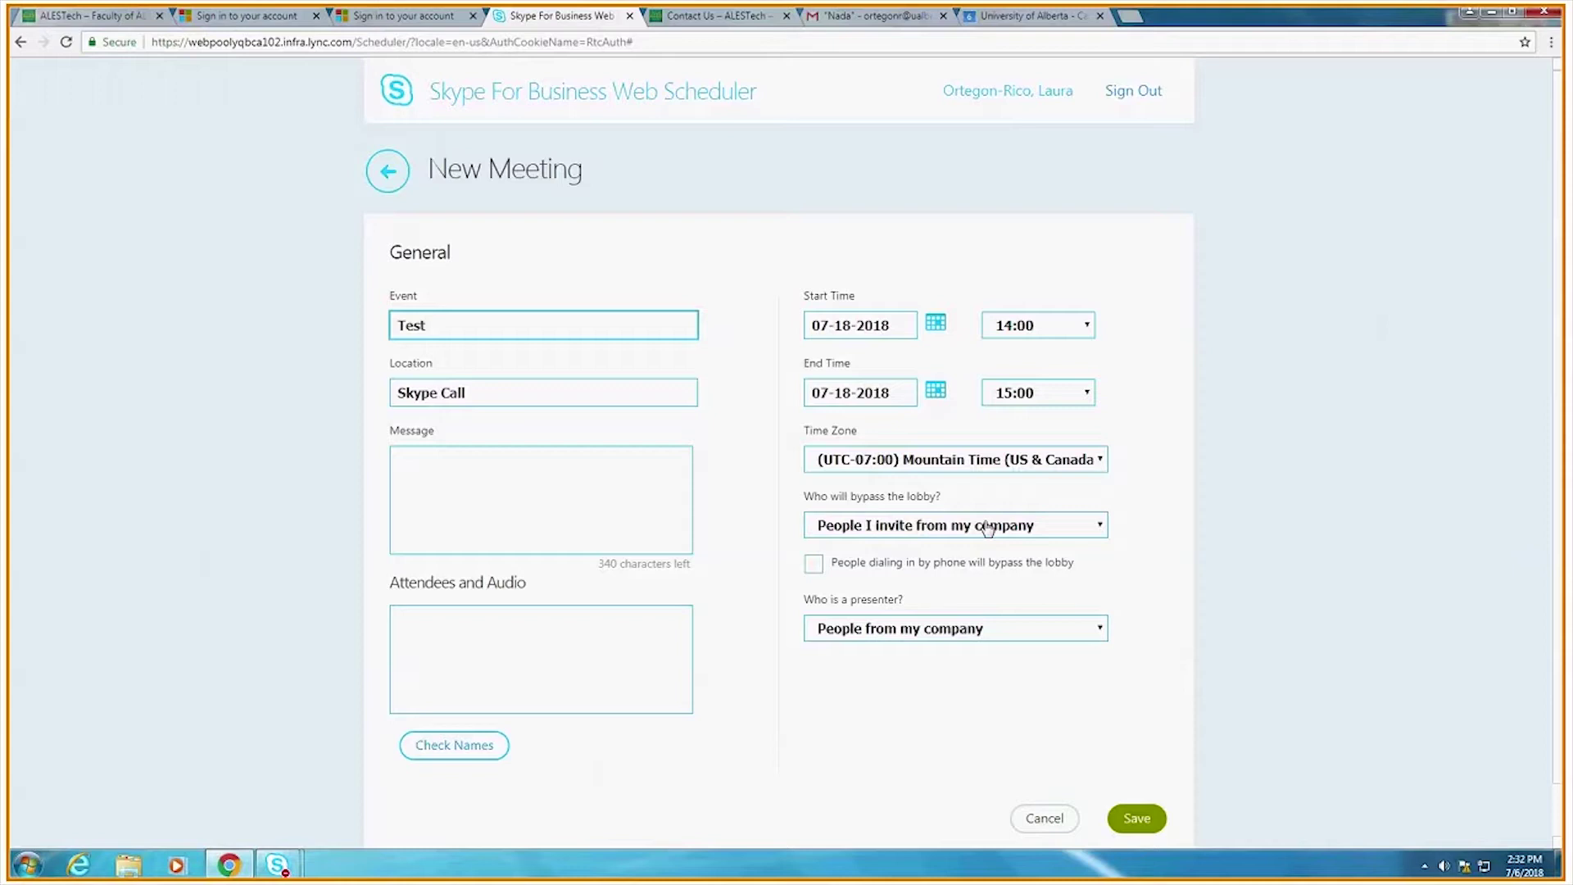
pyautogui.click(987, 528)
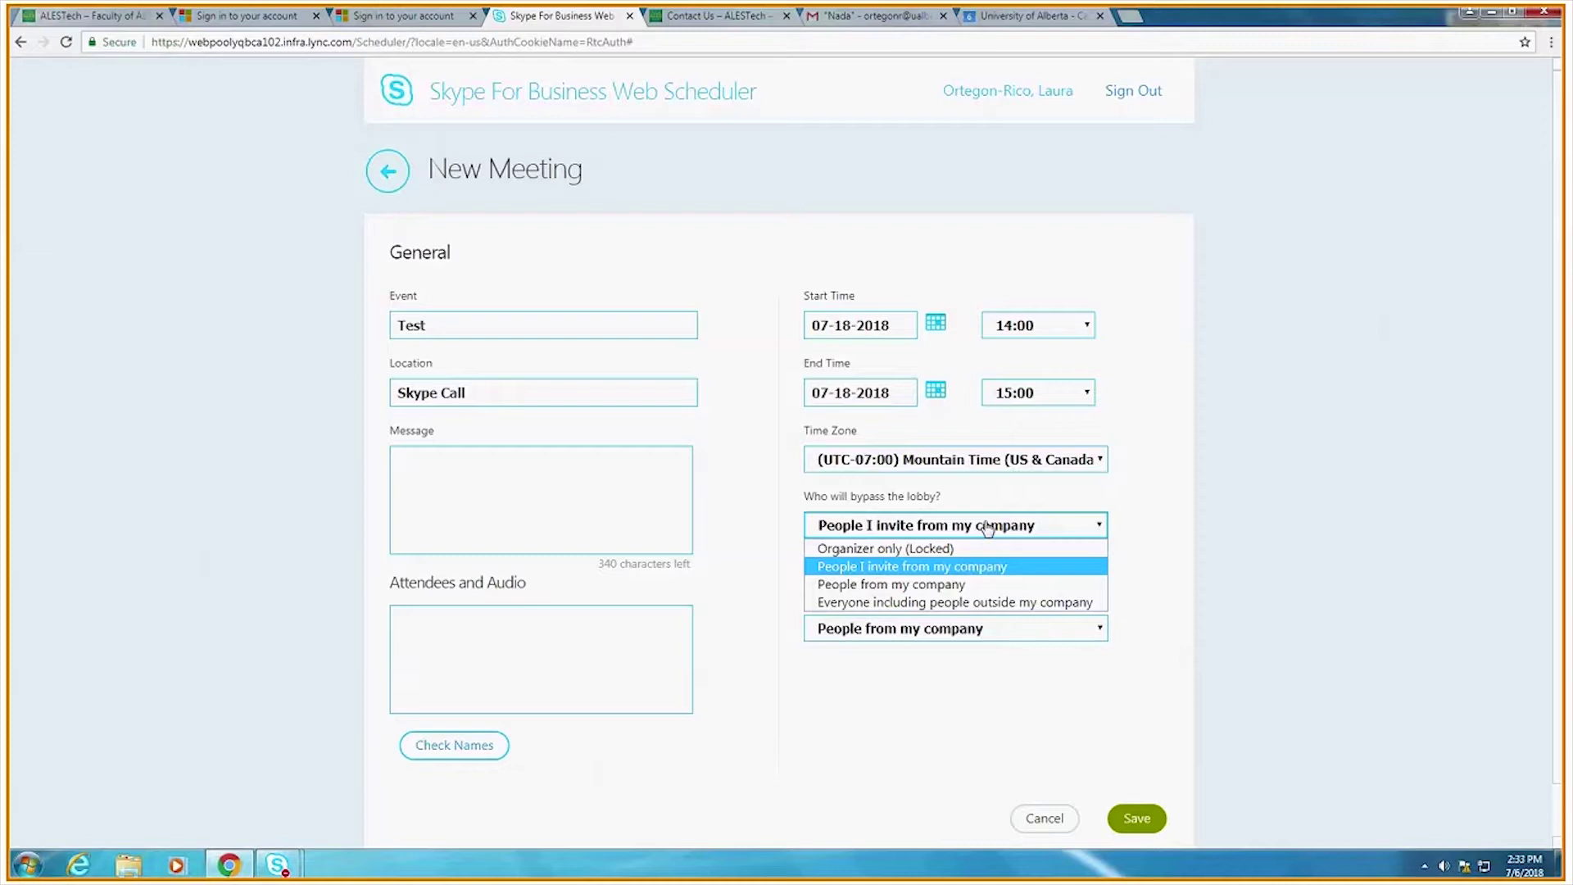
pyautogui.click(1024, 604)
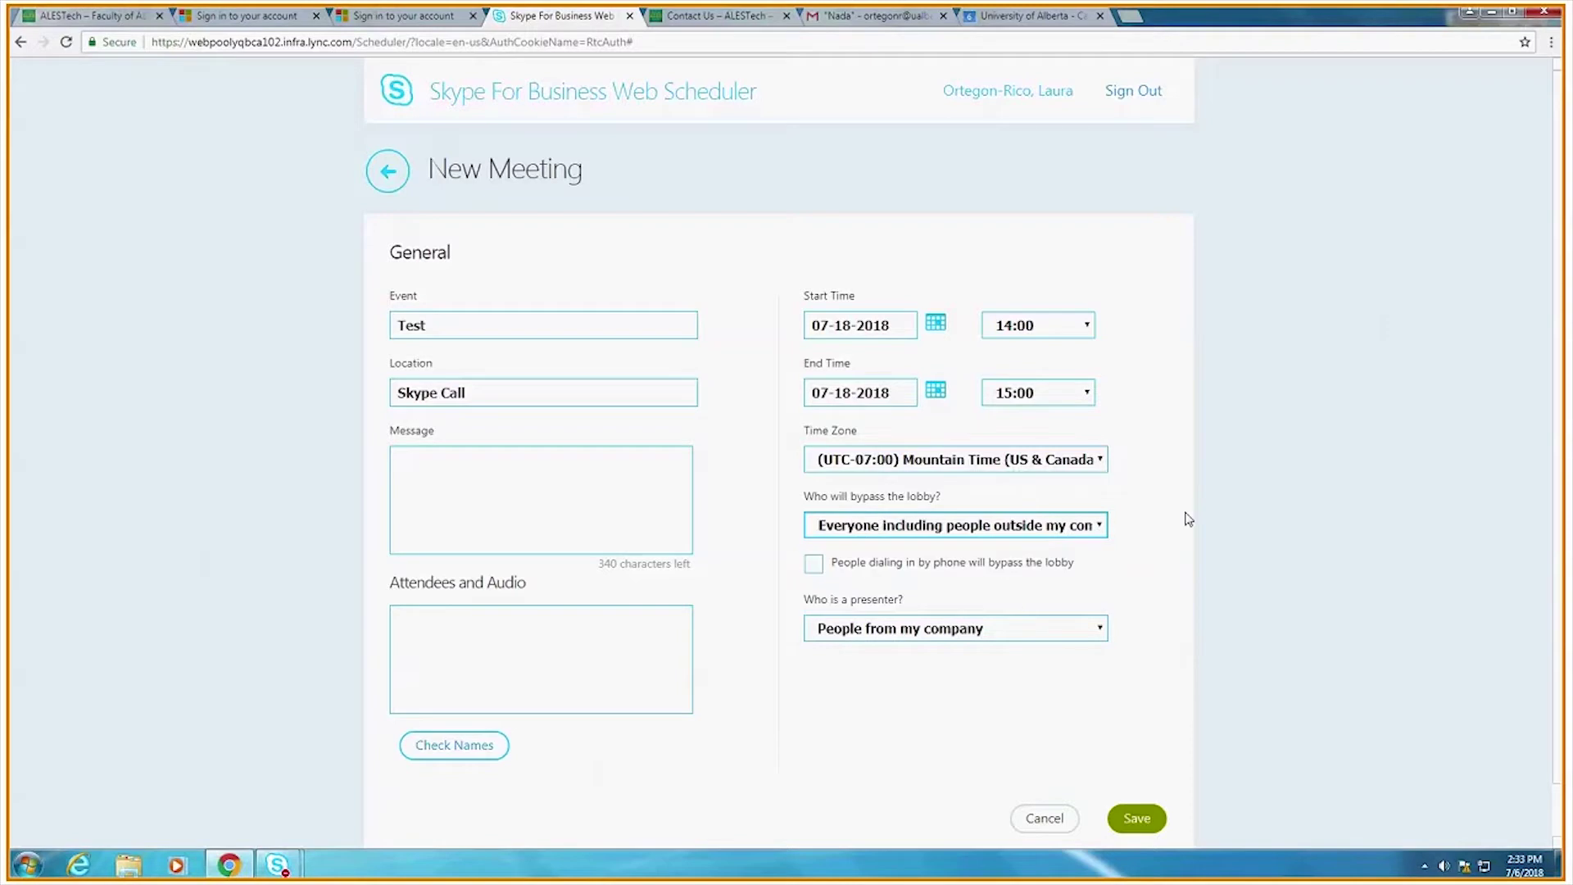
pyautogui.click(1020, 631)
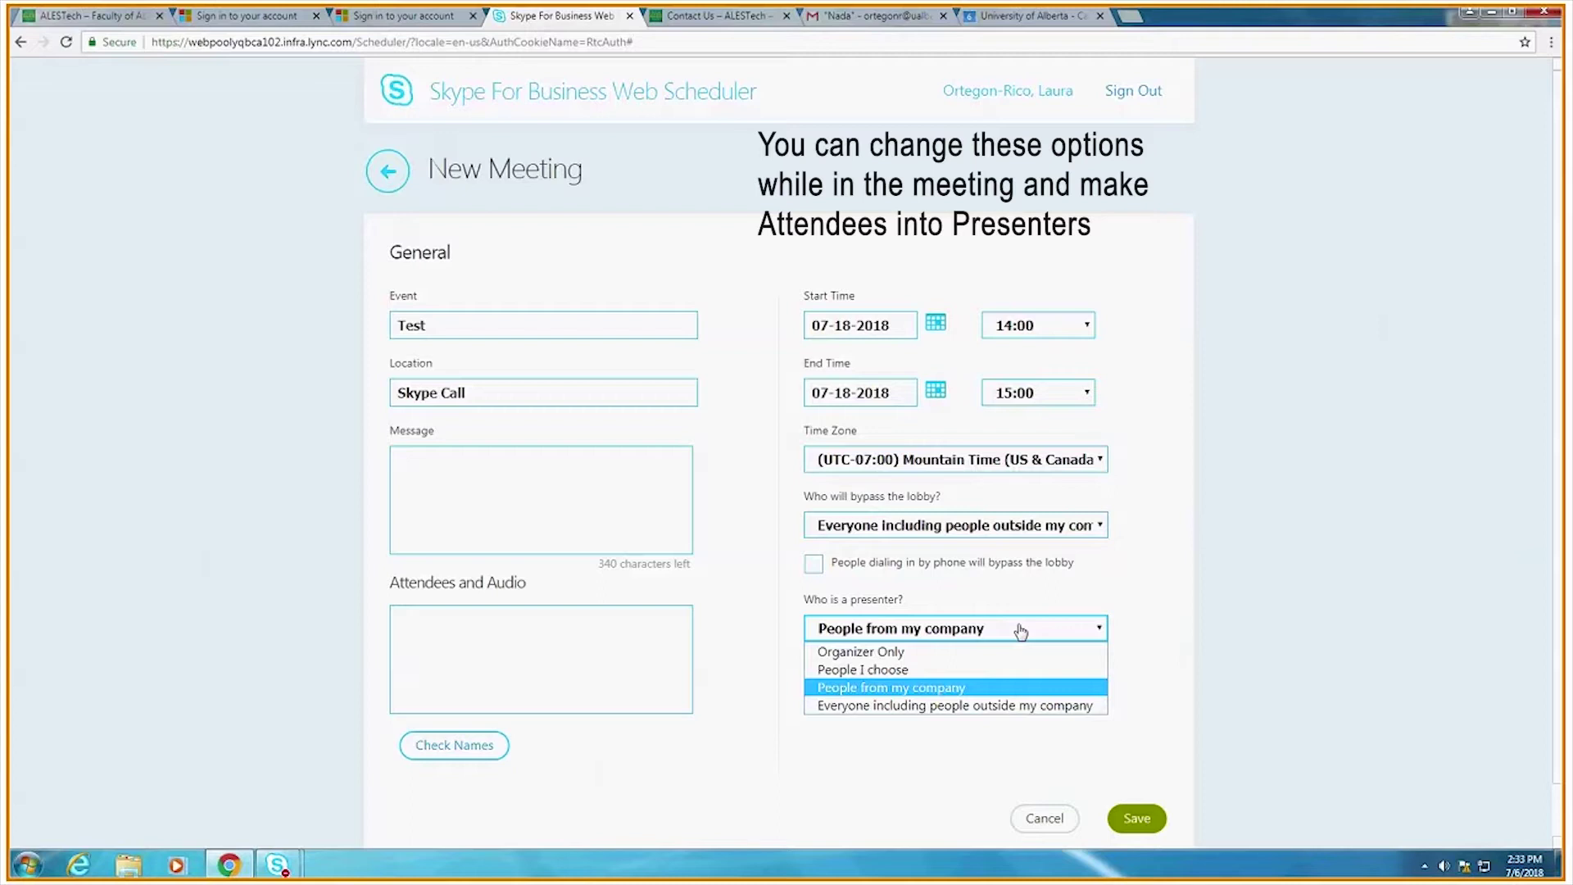
pyautogui.click(1020, 632)
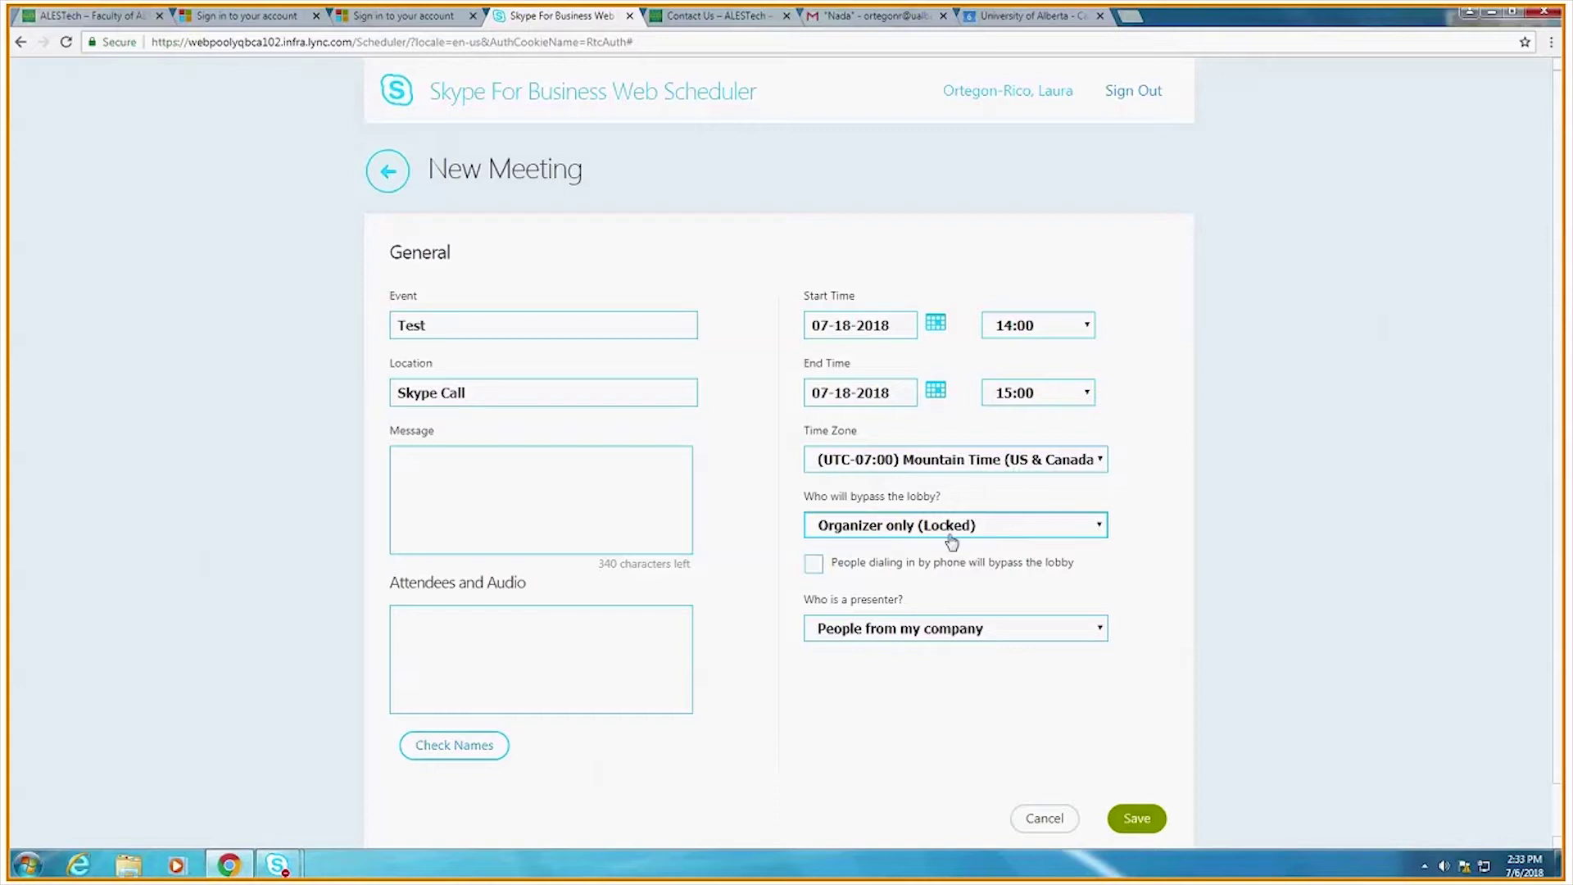
pyautogui.click(938, 532)
pyautogui.click(938, 565)
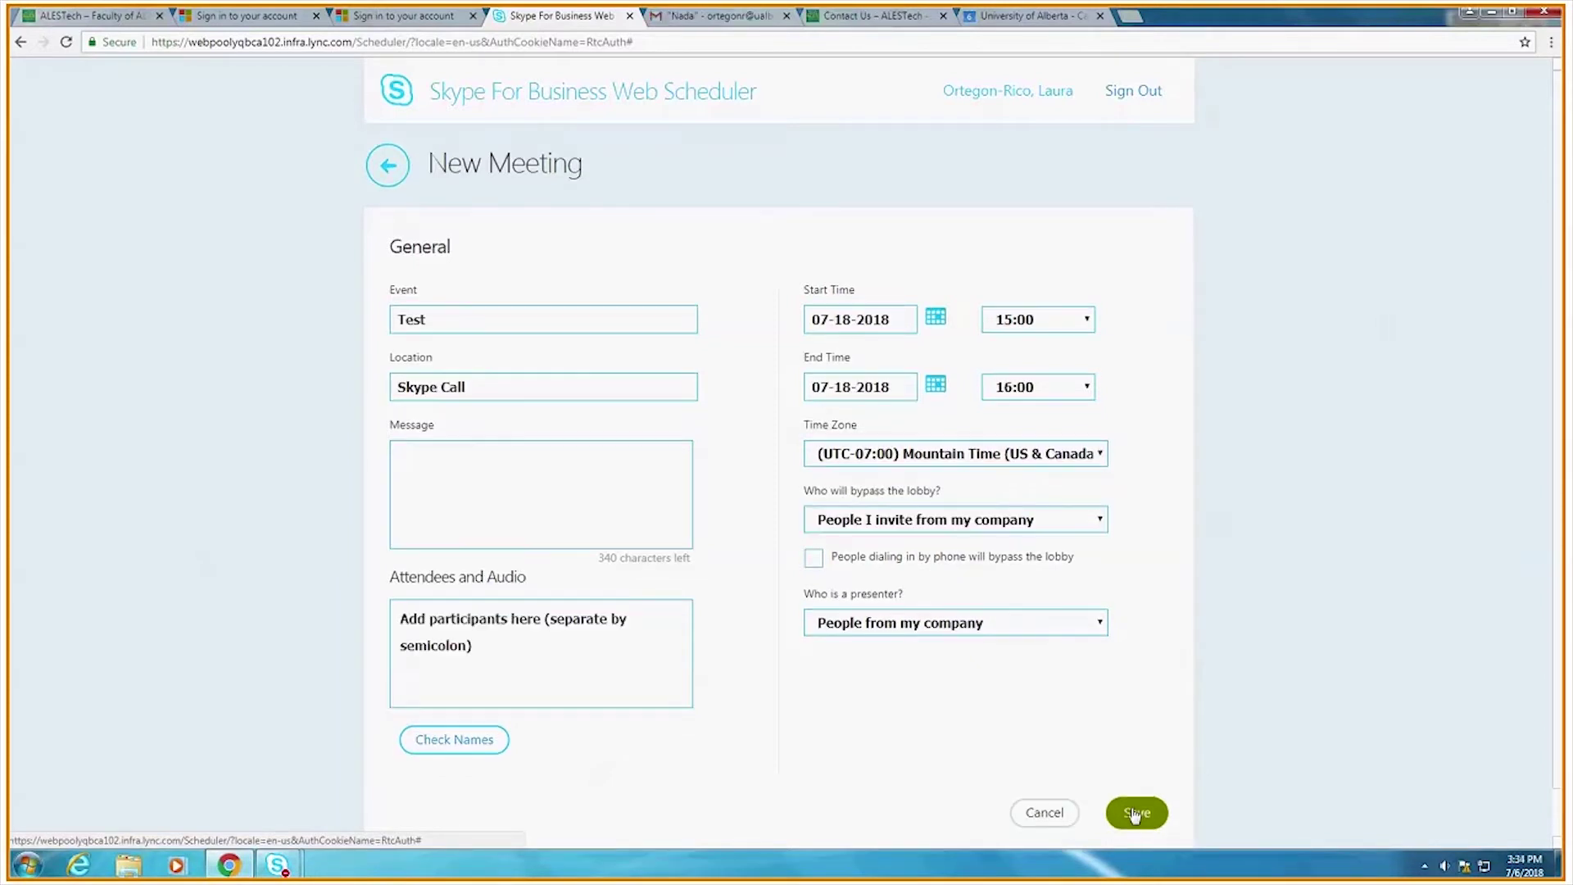
# Save the Test meeting, then copy the Join Skype Meeting heading and URL from the popup
pyautogui.click(1131, 809)
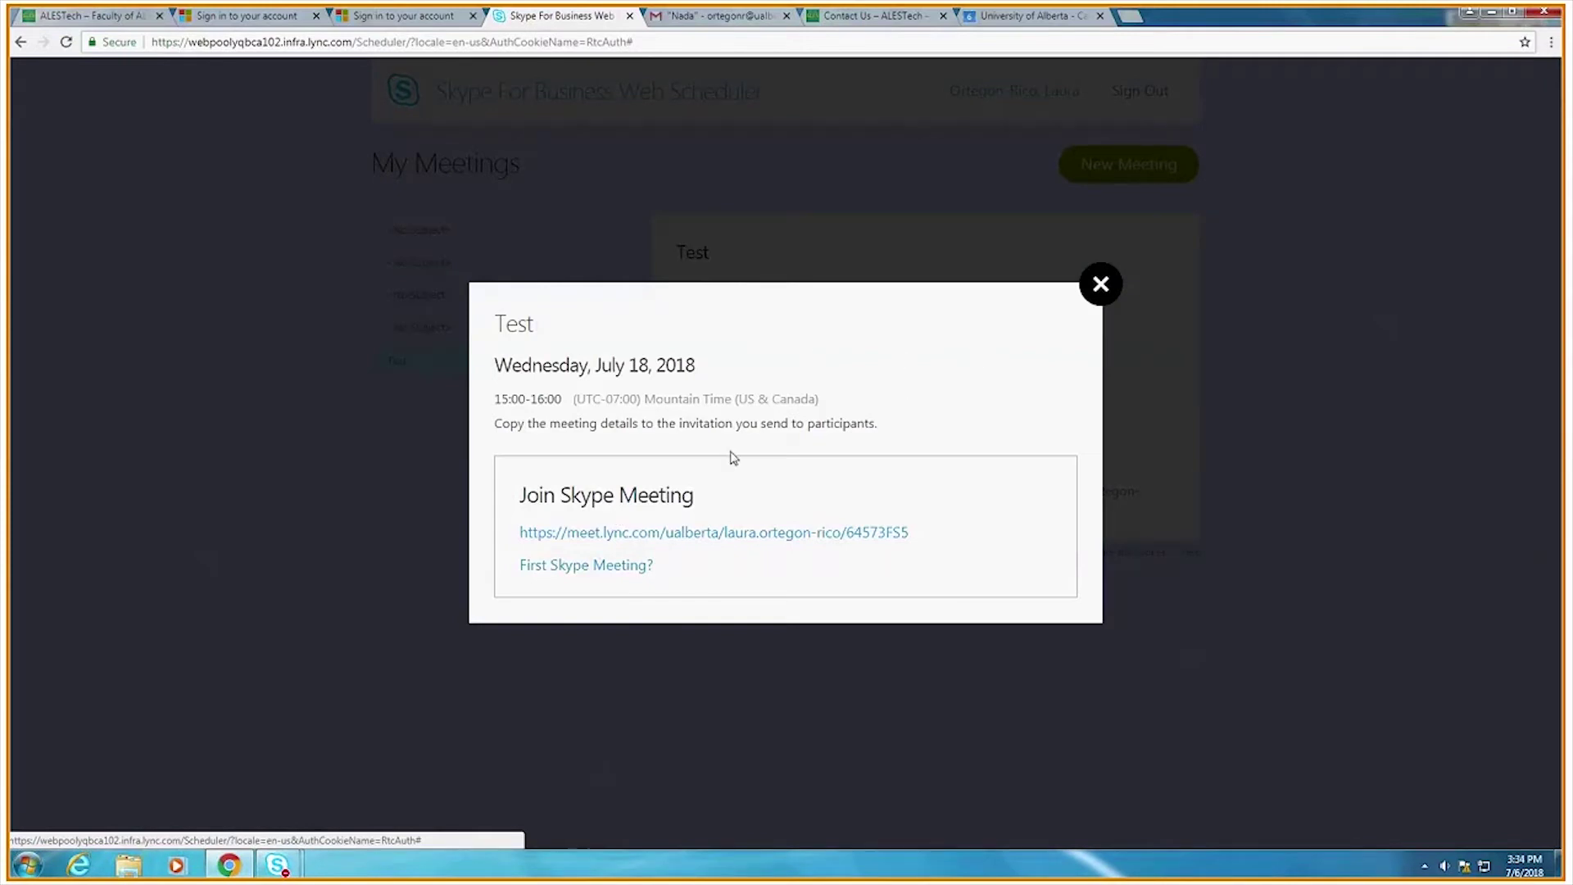
pyautogui.moveTo(931, 542); pyautogui.dragTo(521, 492)
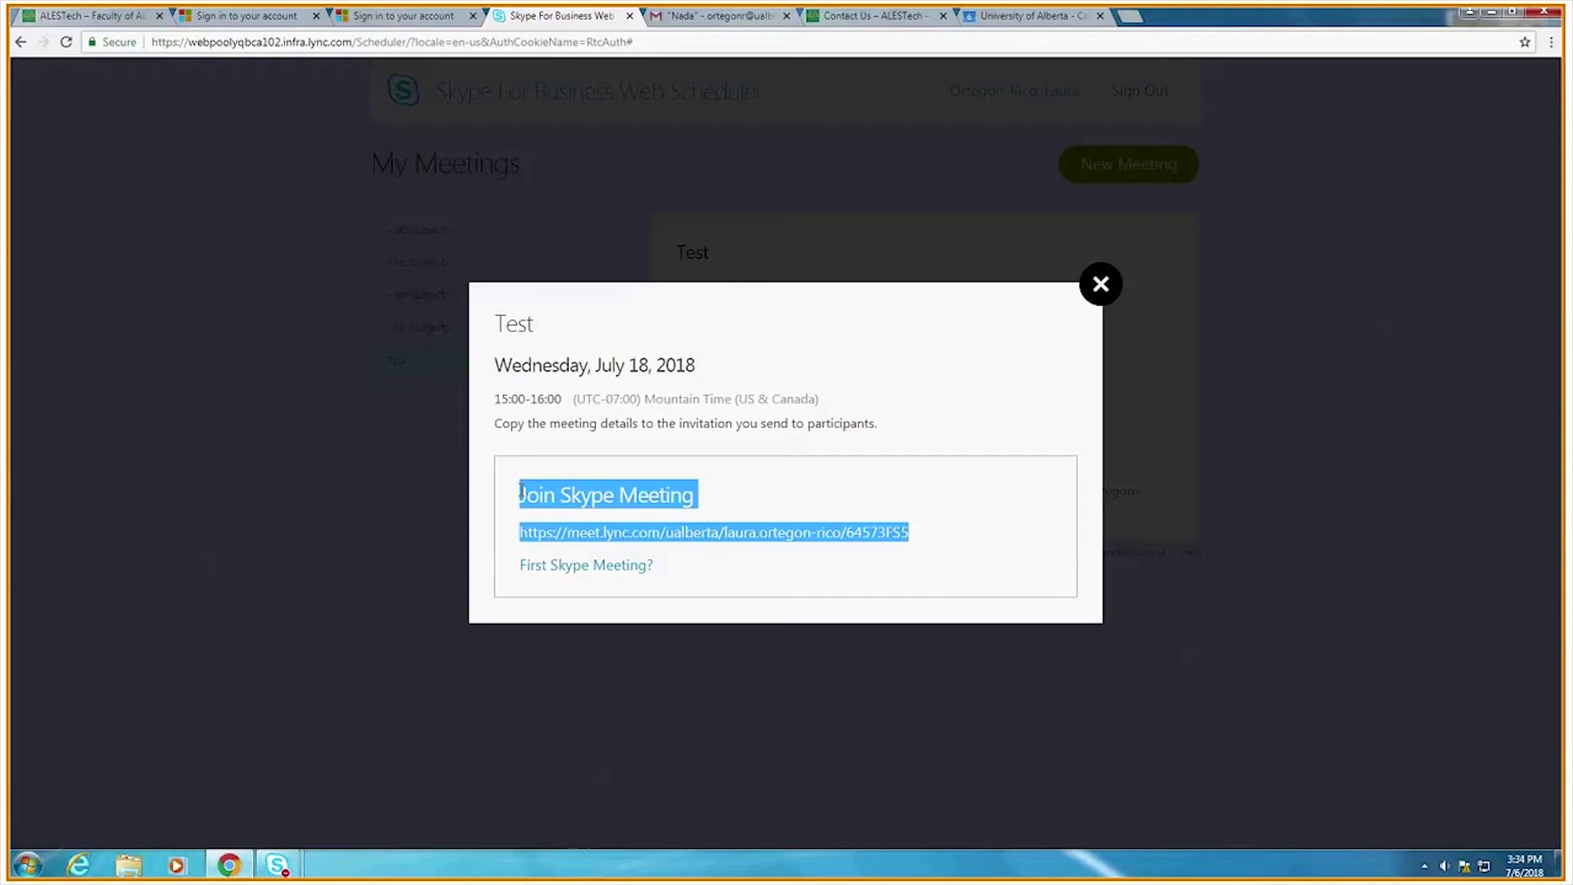
pyautogui.rightClick(571, 493)
pyautogui.click(599, 508)
# Paste the copied Join Skype Meeting heading and link into the Gmail draft's body
pyautogui.click(711, 16)
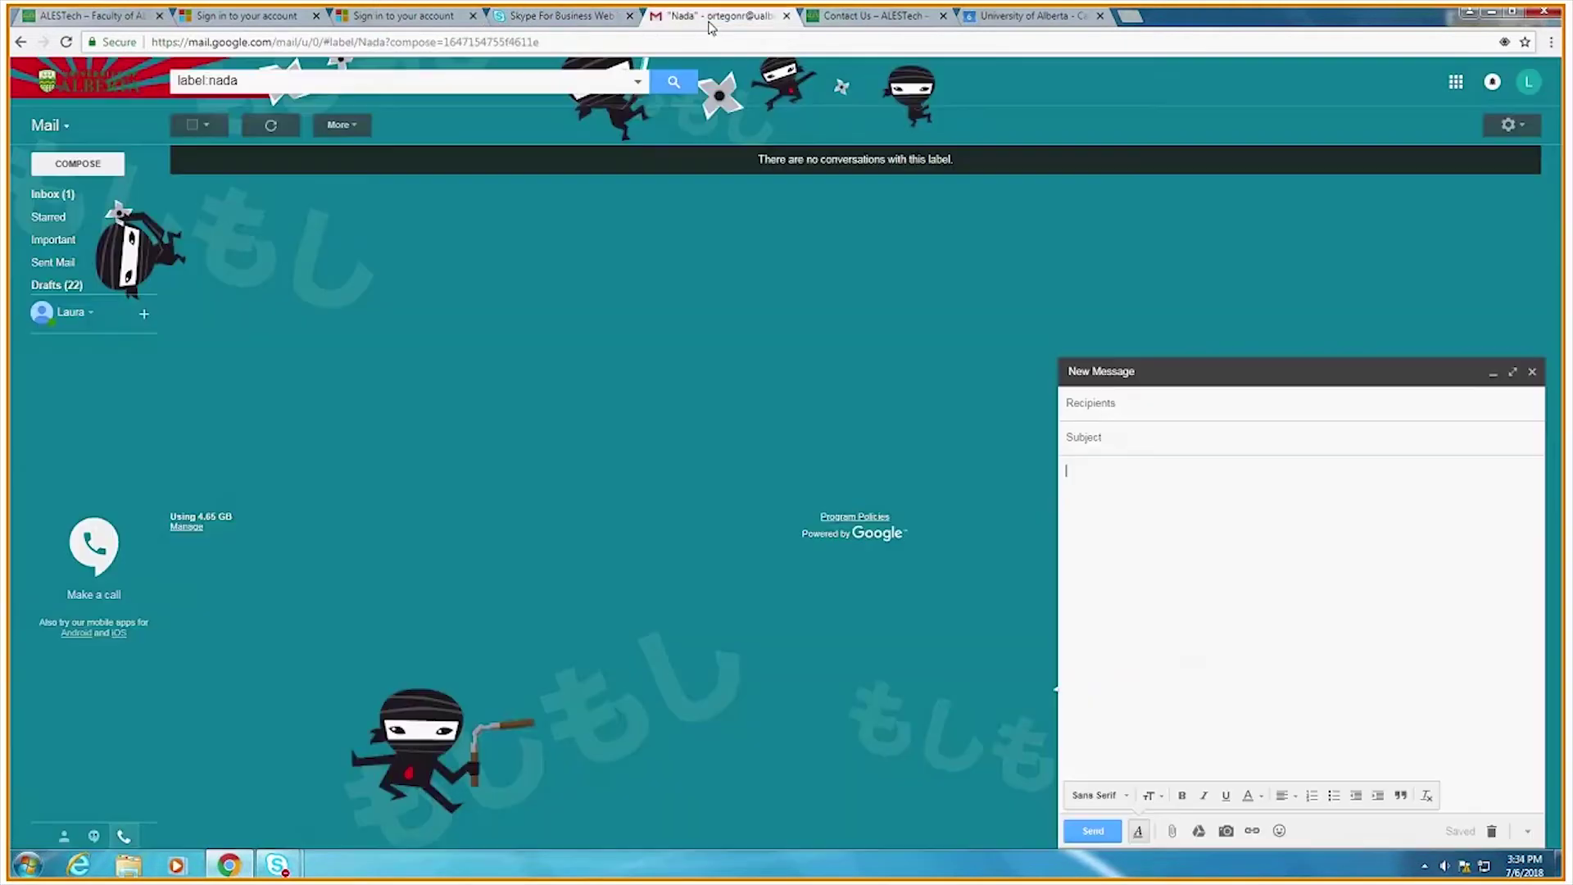
pyautogui.rightClick(1186, 543)
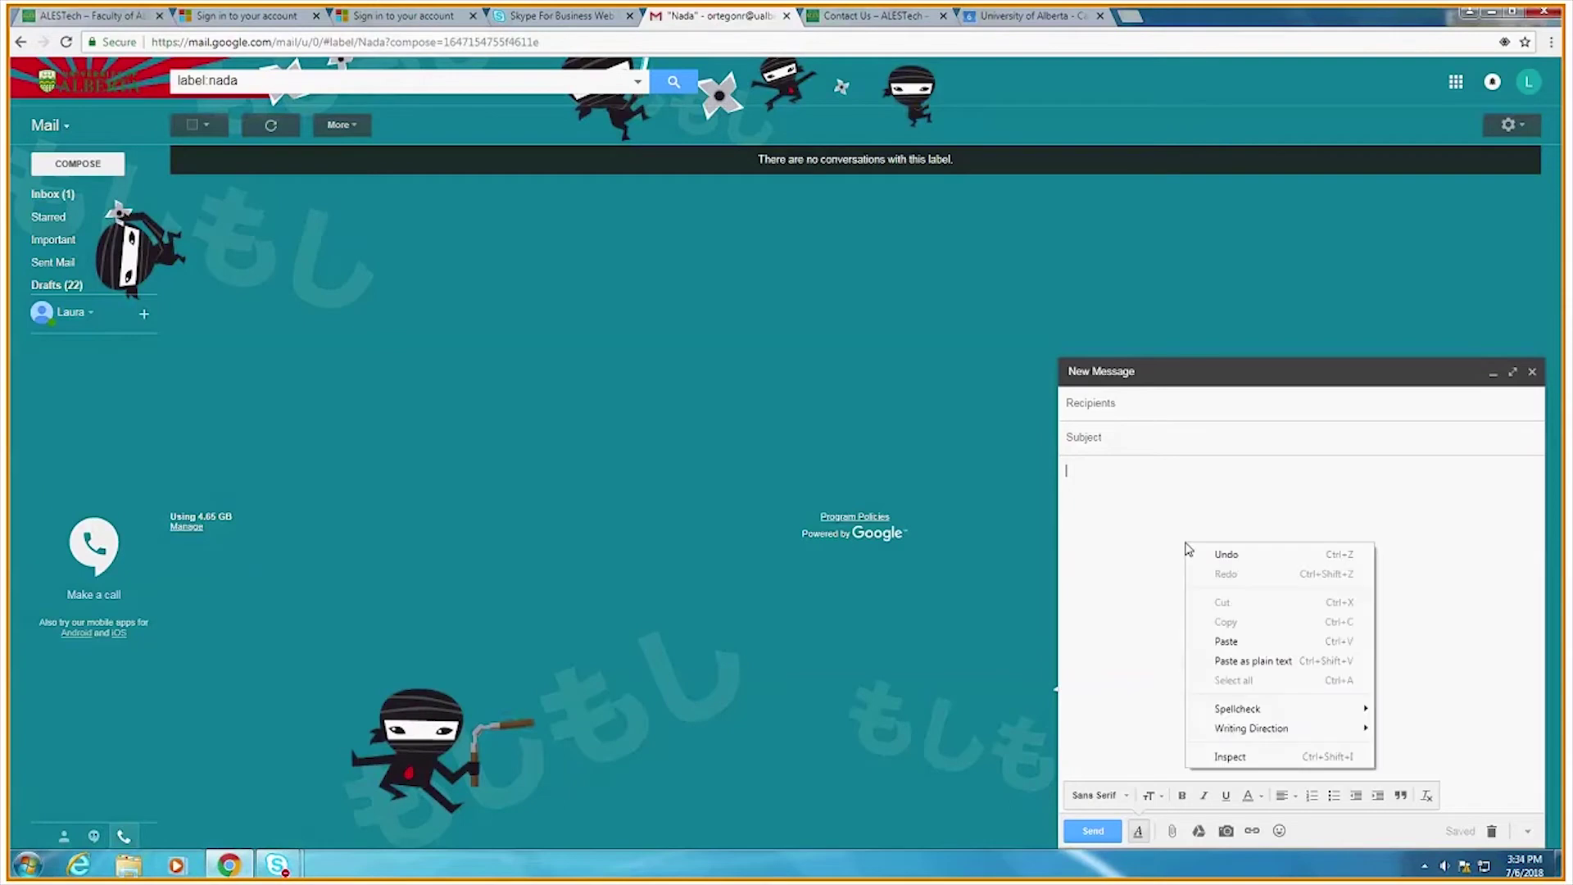
pyautogui.click(1240, 647)
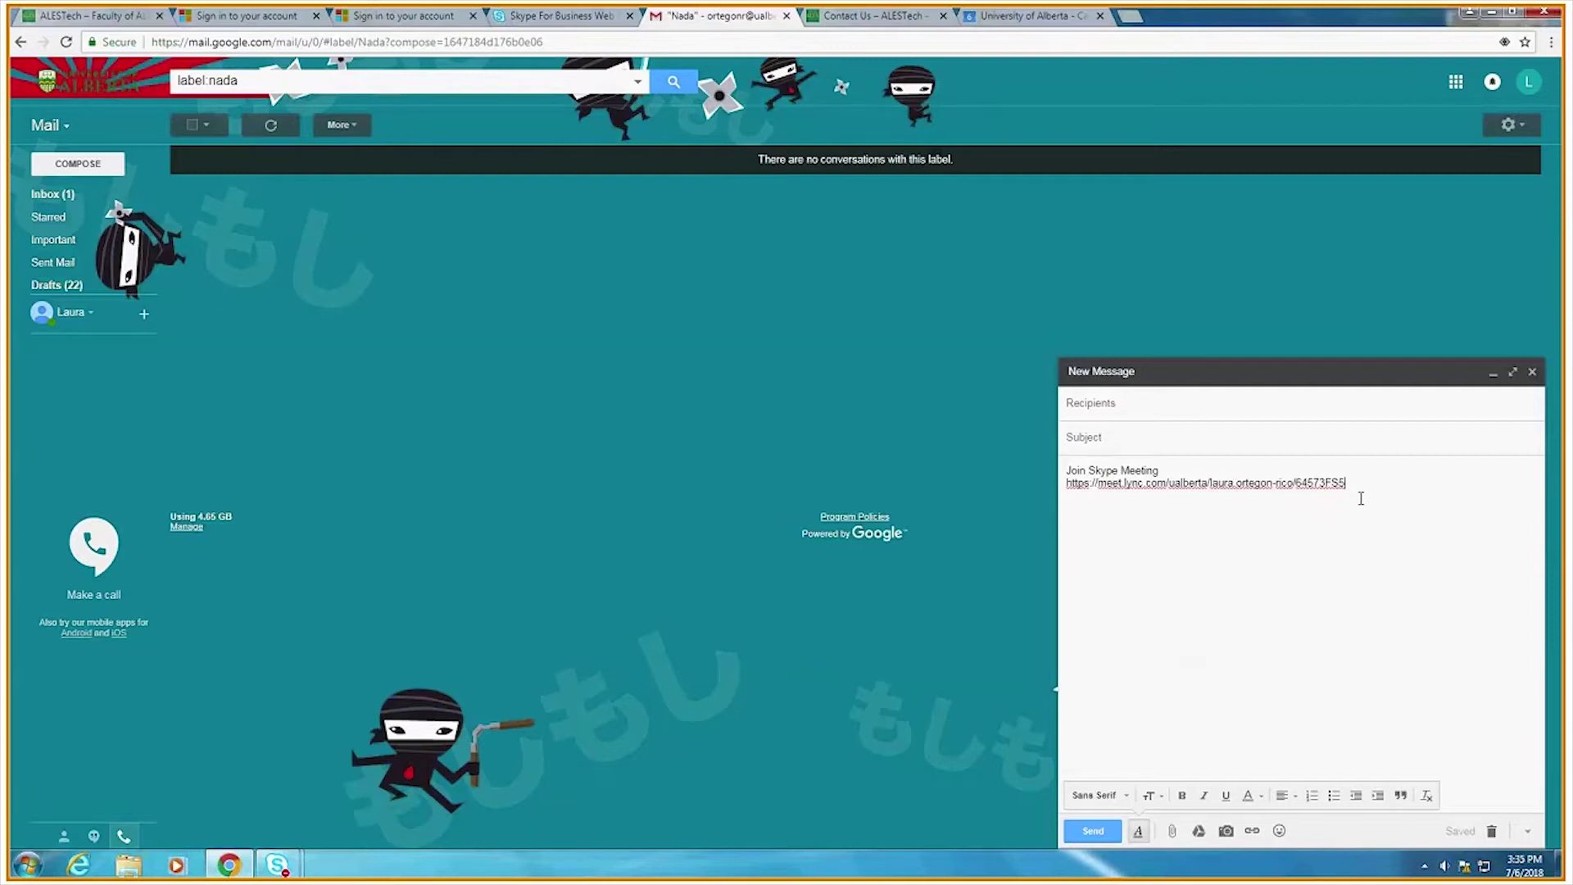
pyautogui.write('?SL=1')
# Open ALESTech's Contact Us page and scroll down to the IT support hours and staff contacts
pyautogui.click(75, 24)
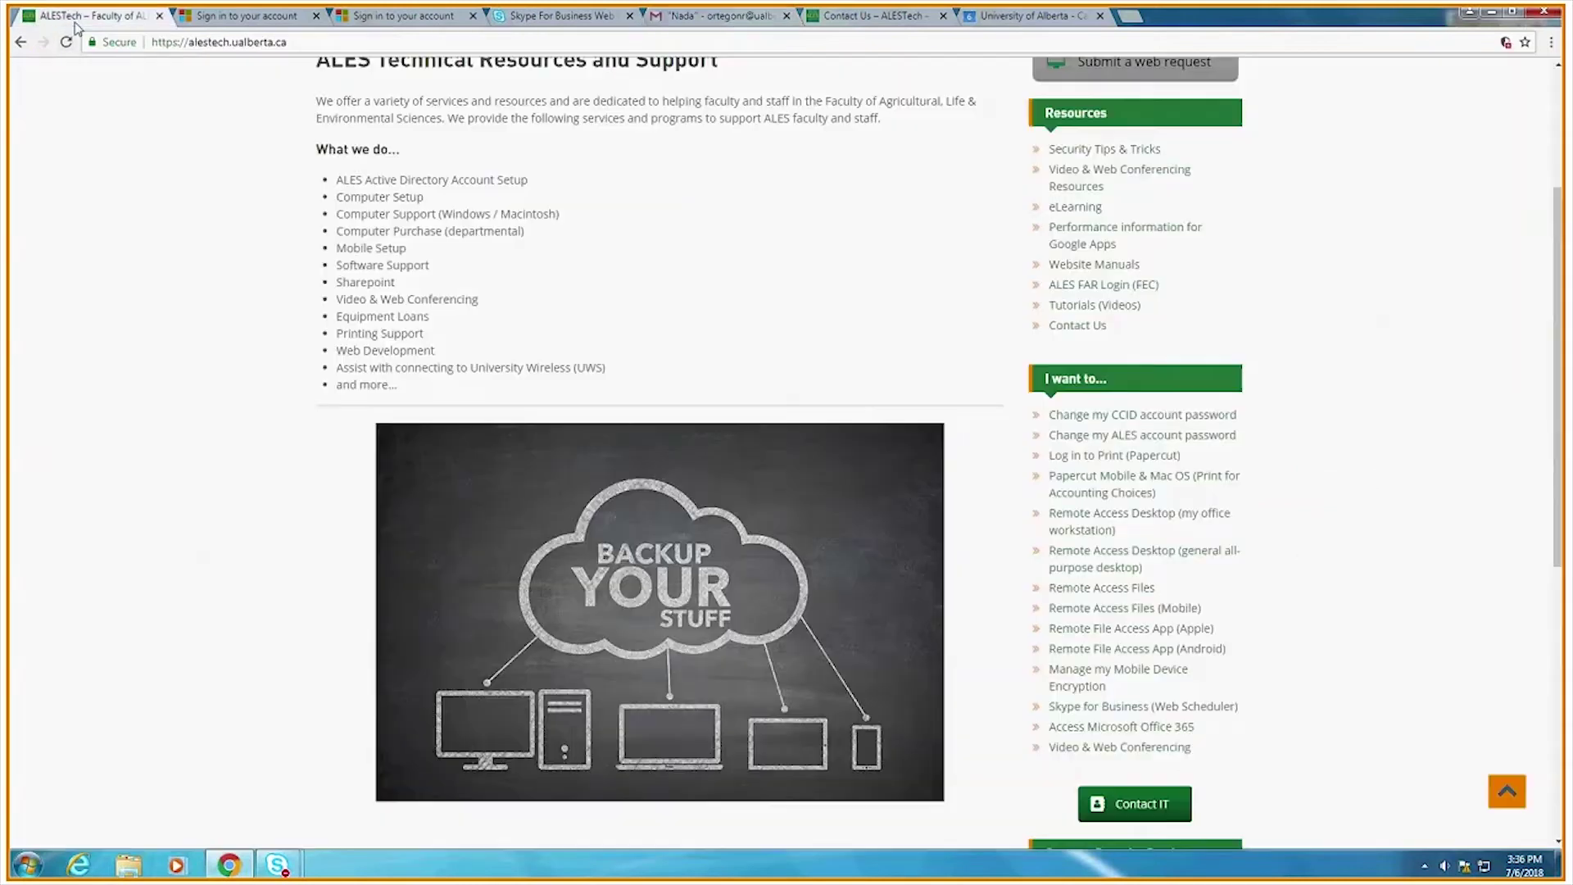
pyautogui.scroll(3, 526, 281)
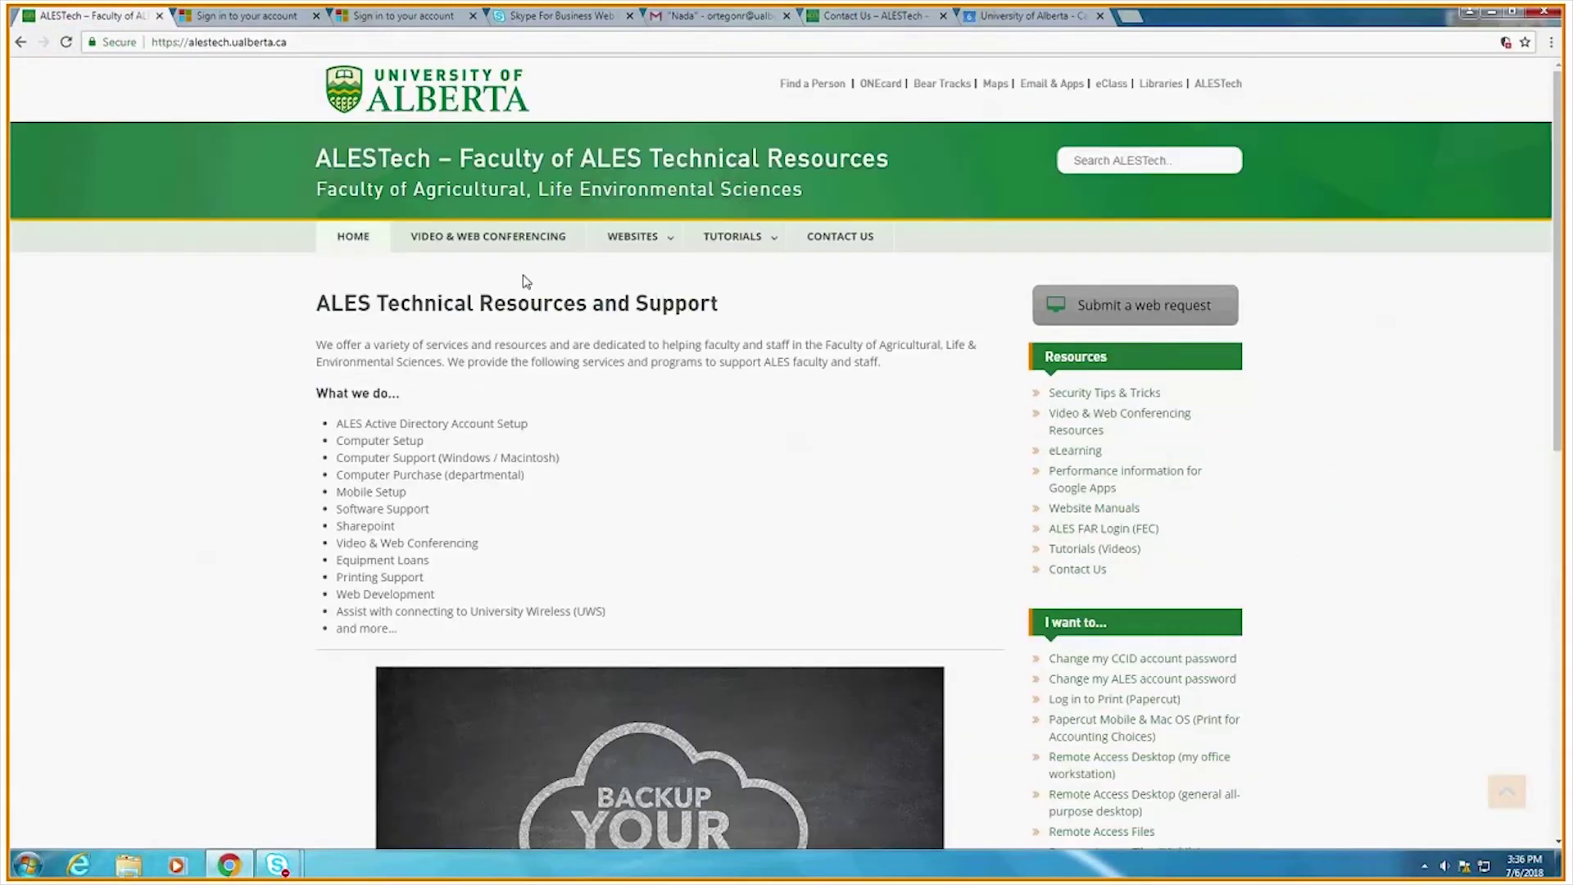
pyautogui.click(840, 237)
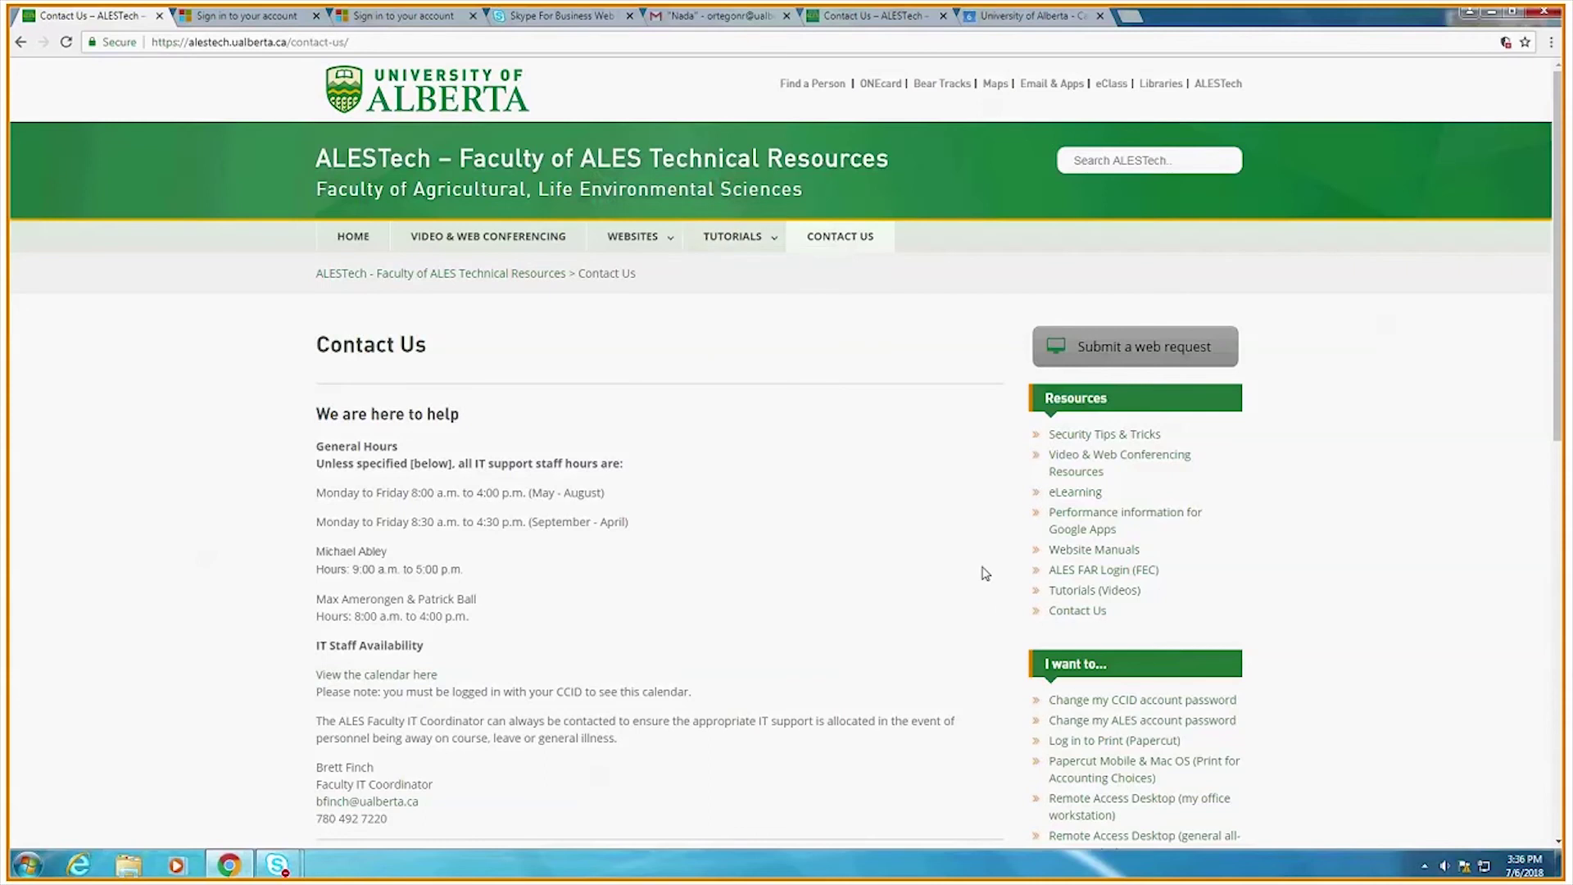
pyautogui.scroll(-1, 975, 615)
pyautogui.scroll(-3, 975, 616)
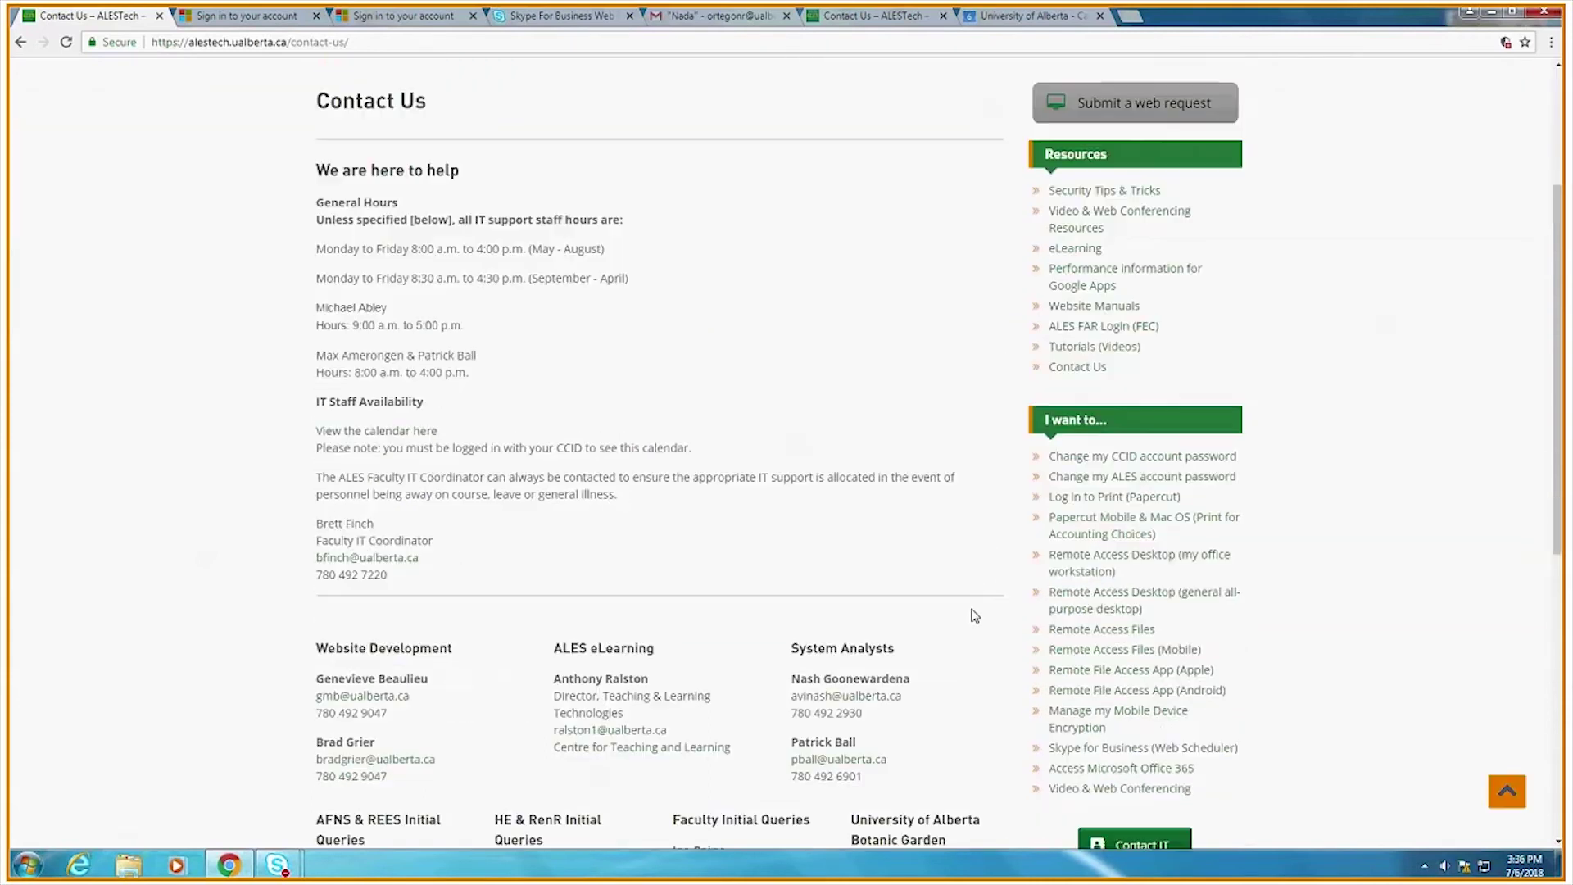
pyautogui.scroll(-2, 975, 615)
pyautogui.scroll(-1, 975, 615)
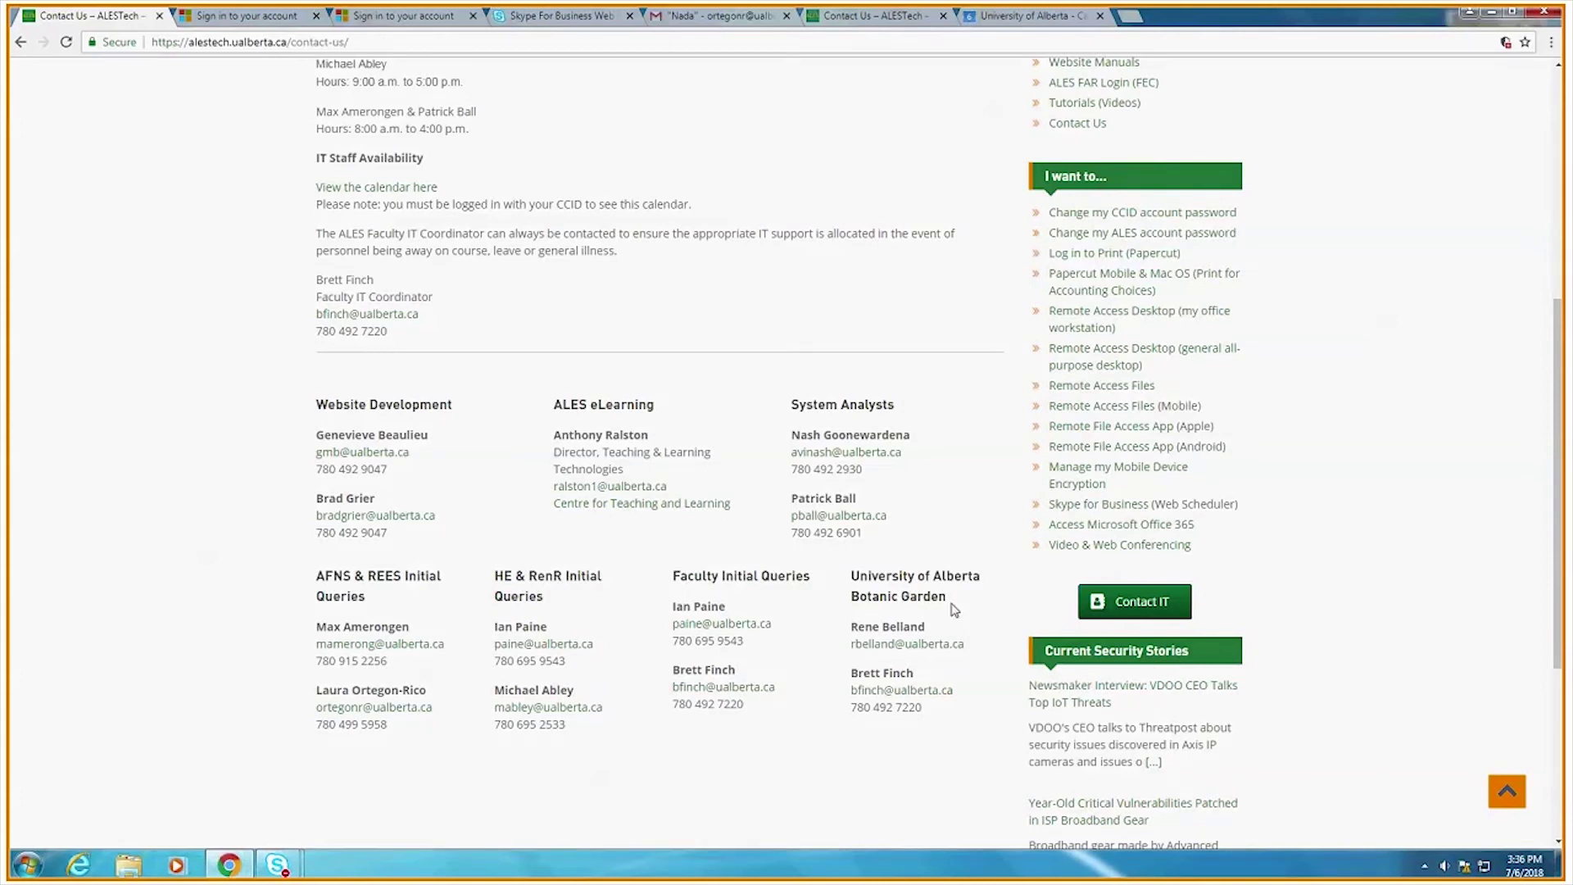
# Paste the Skype meeting link as plain text into the Test event's description and save the event
pyautogui.click(1033, 22)
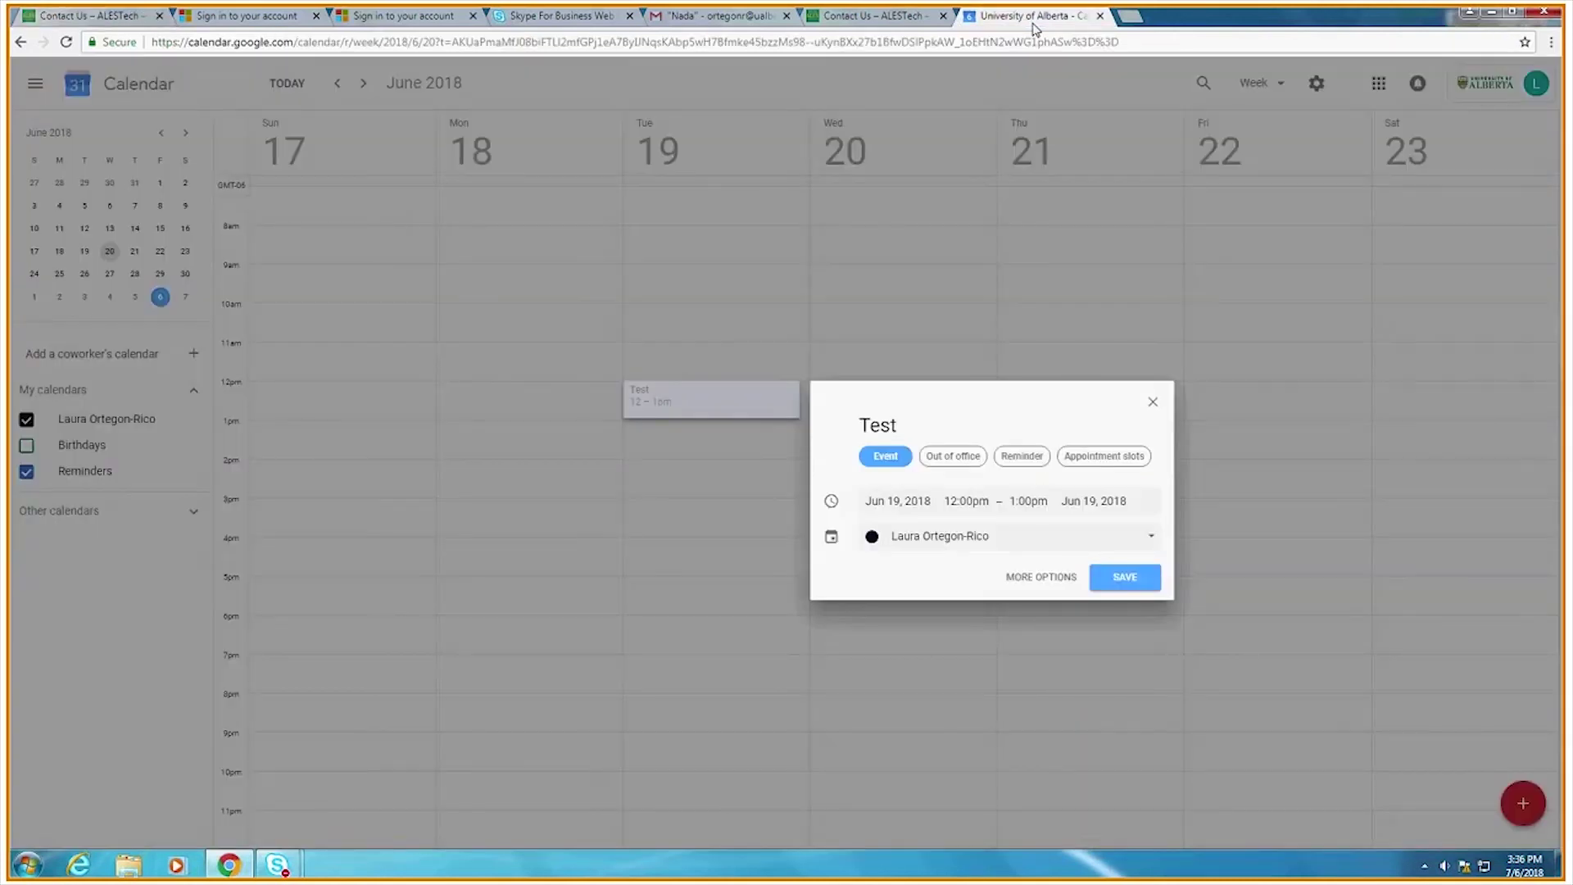
pyautogui.click(1029, 581)
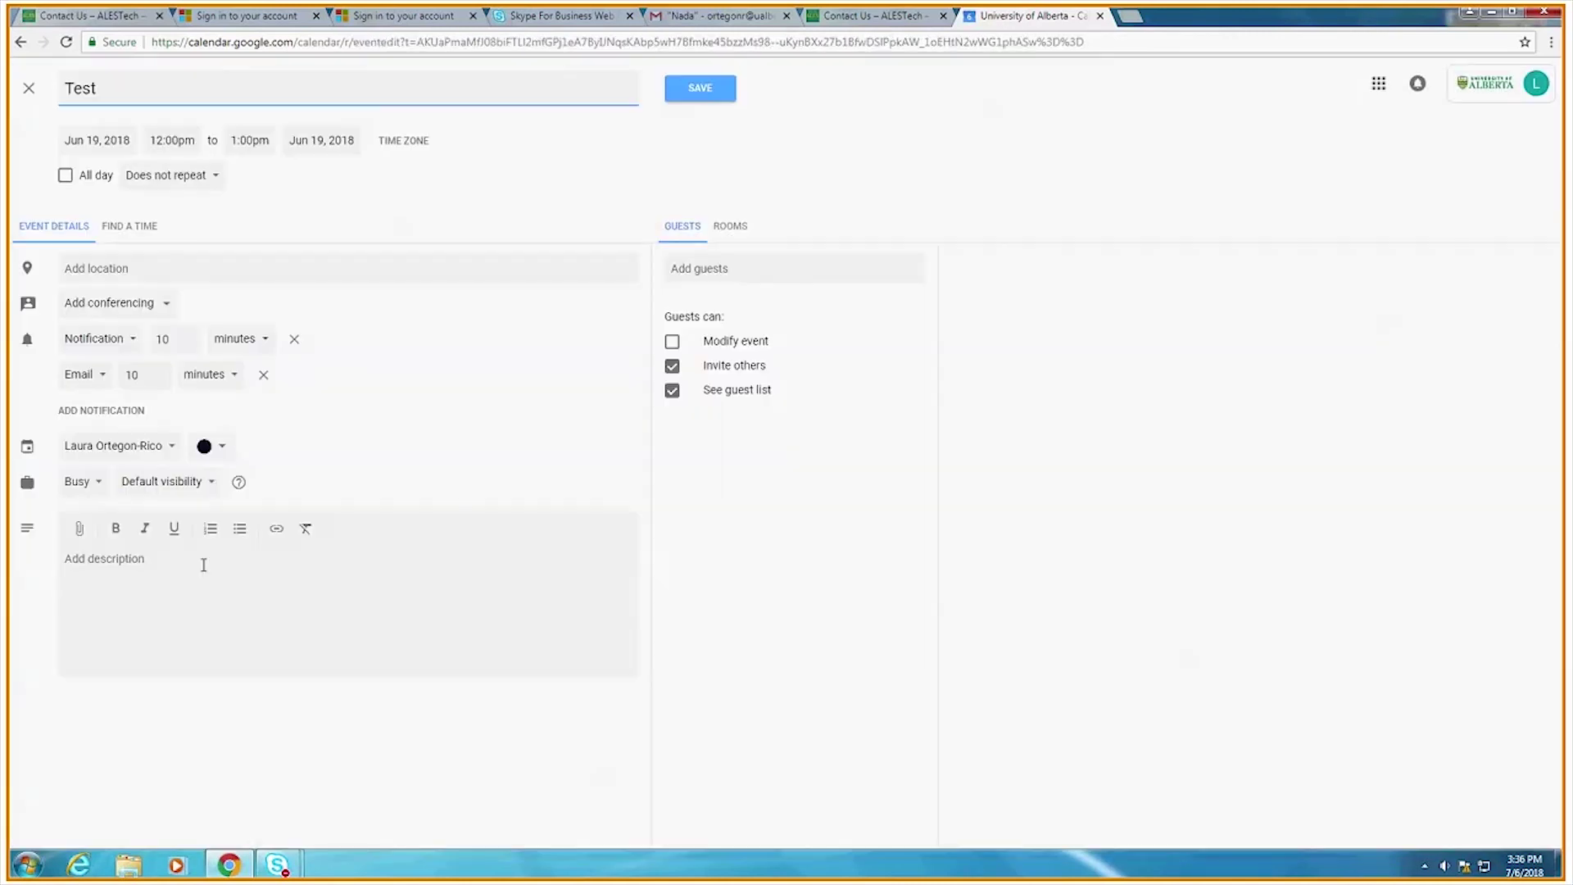
pyautogui.rightClick(182, 572)
pyautogui.click(246, 691)
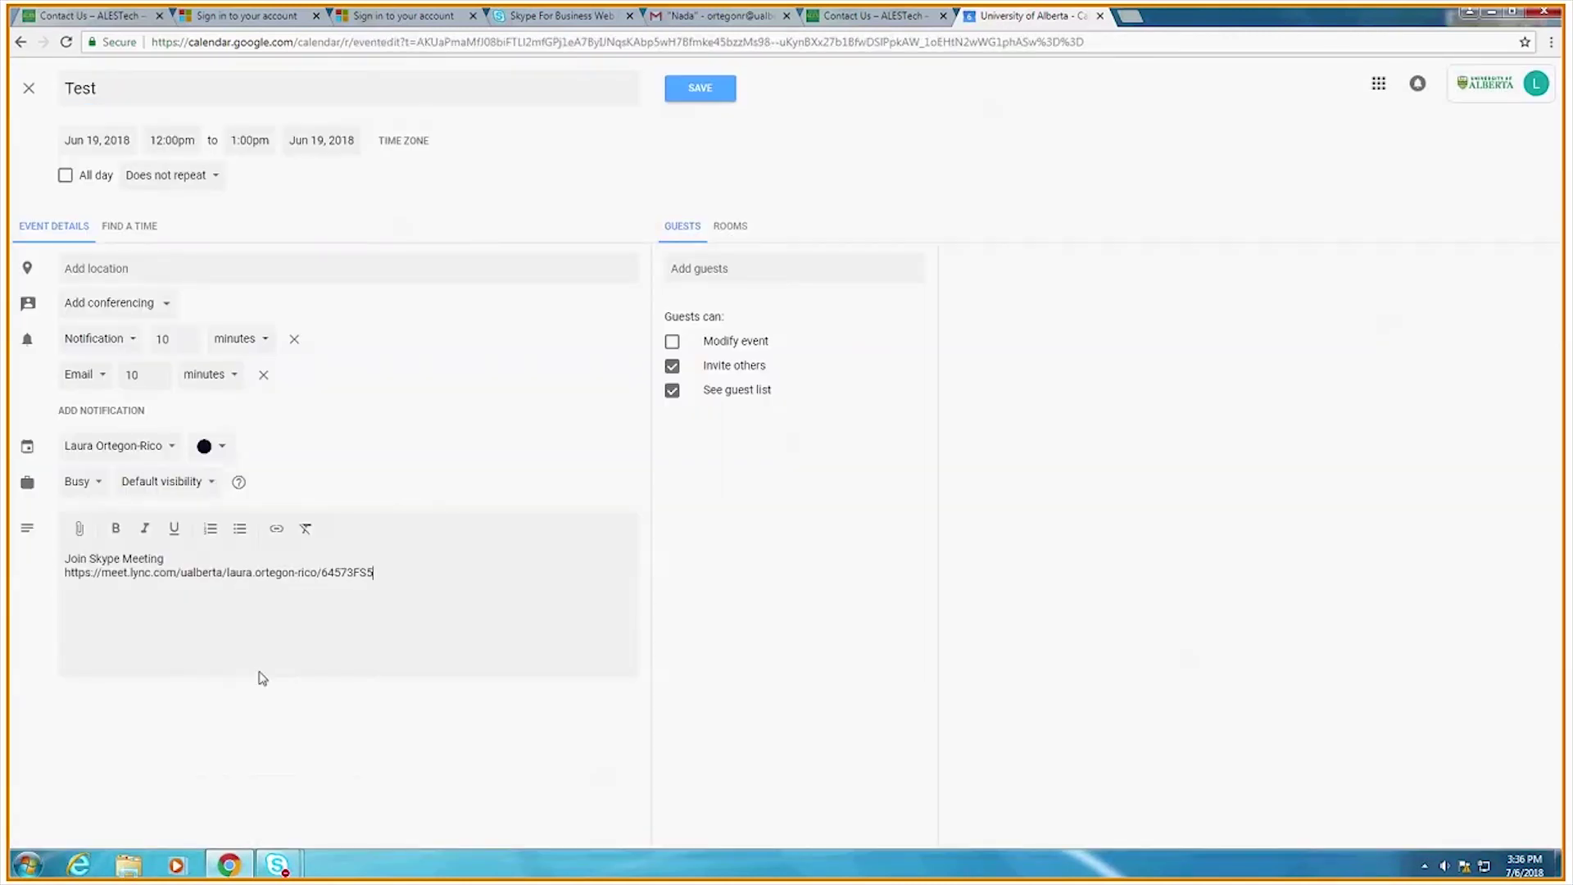
pyautogui.click(698, 88)
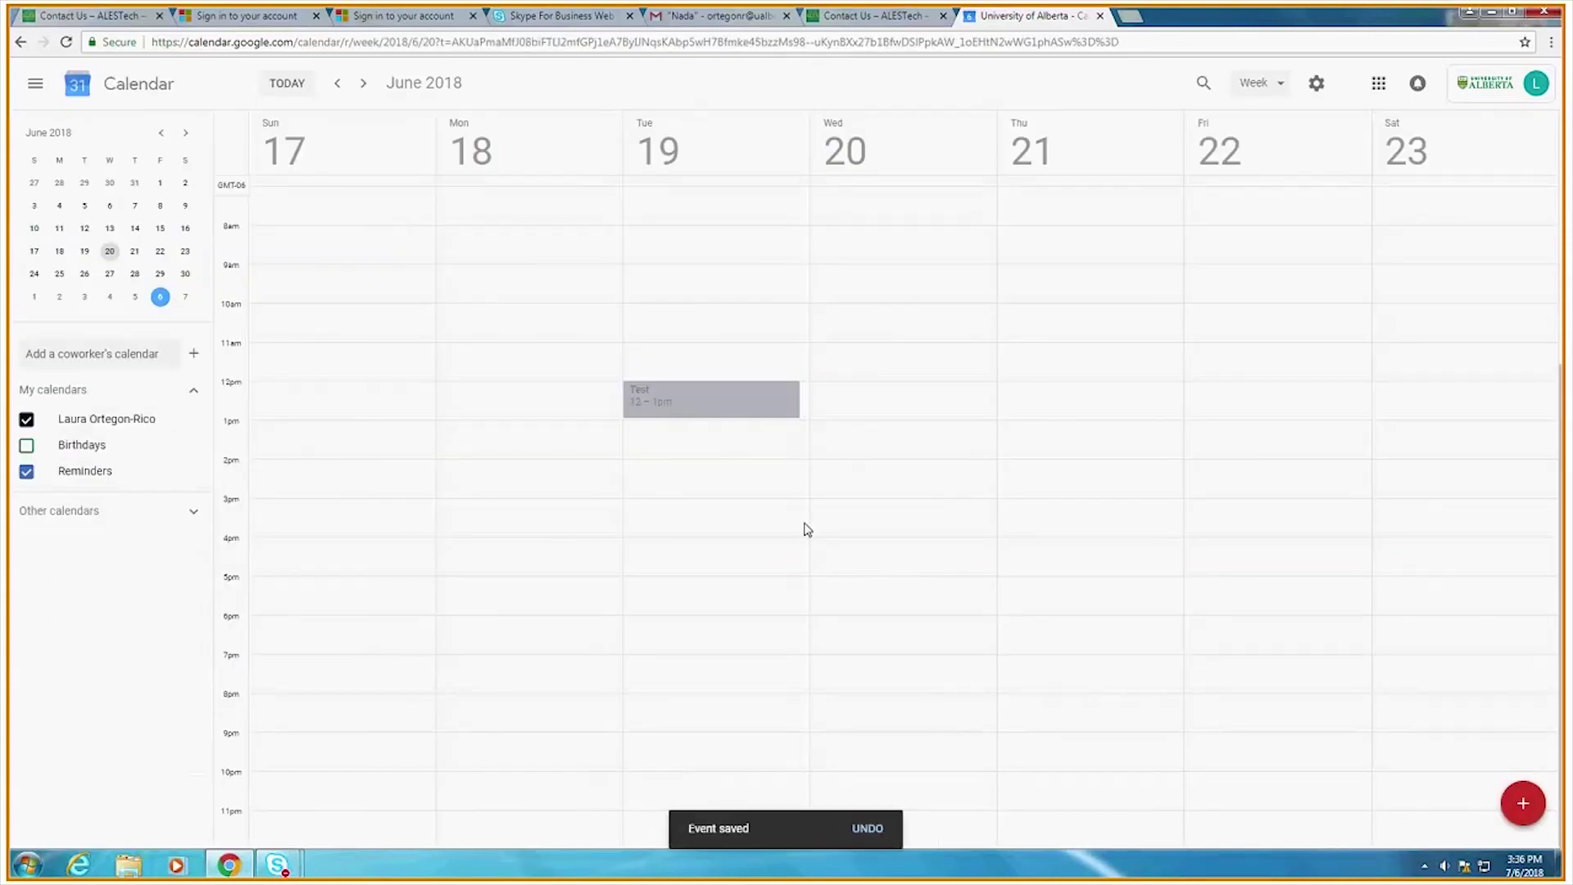
pyautogui.click(754, 404)
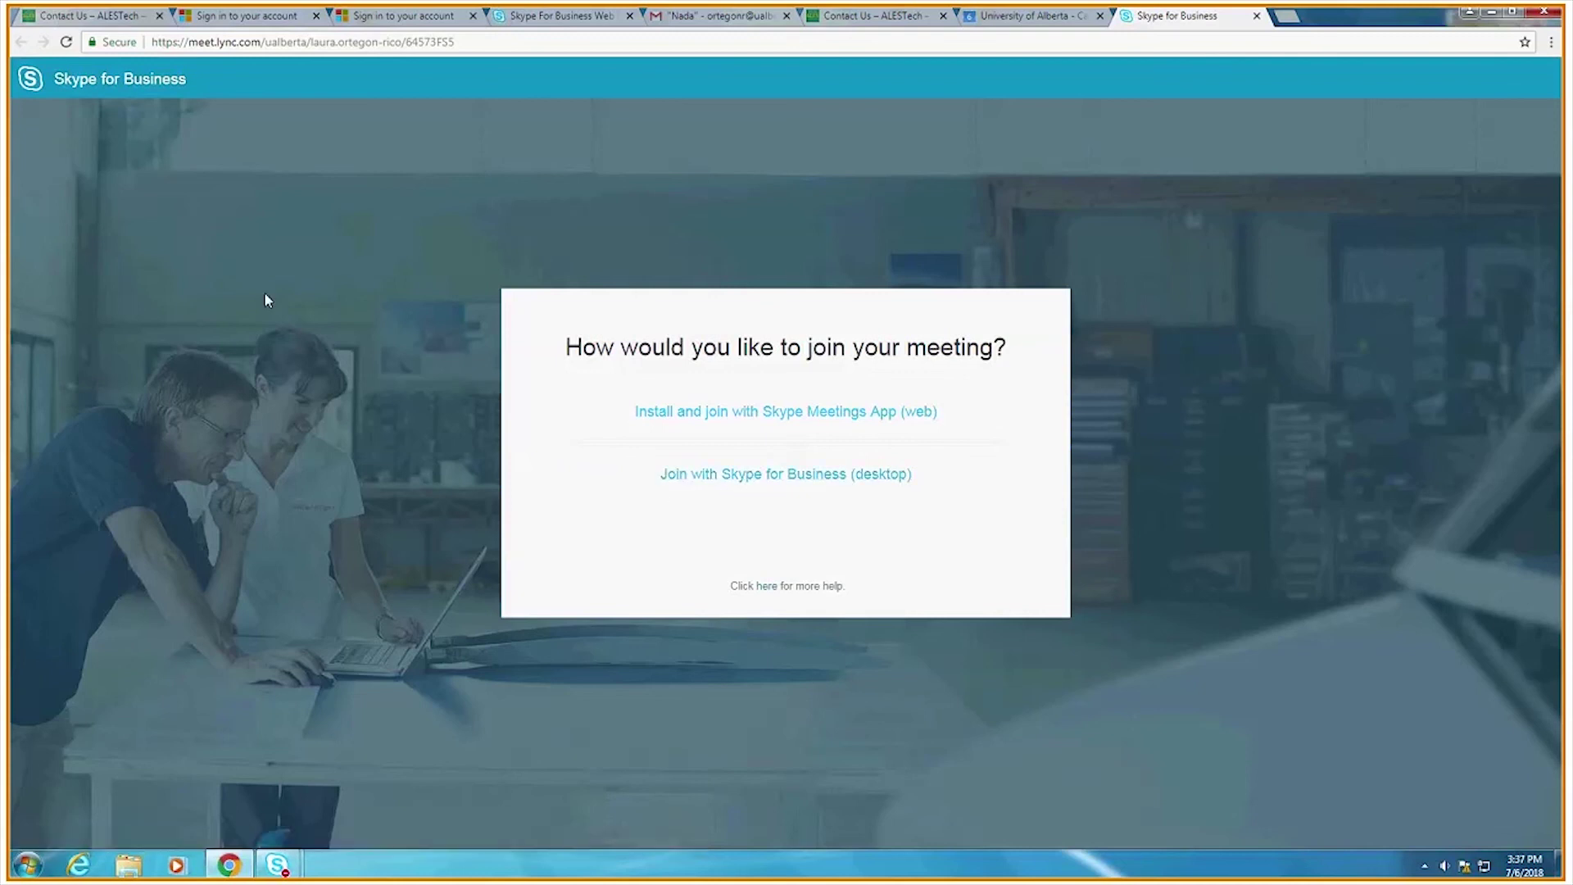
# Return to the 'Contact Us – ALESTech' page from the Skype join-options page
pyautogui.click(111, 19)
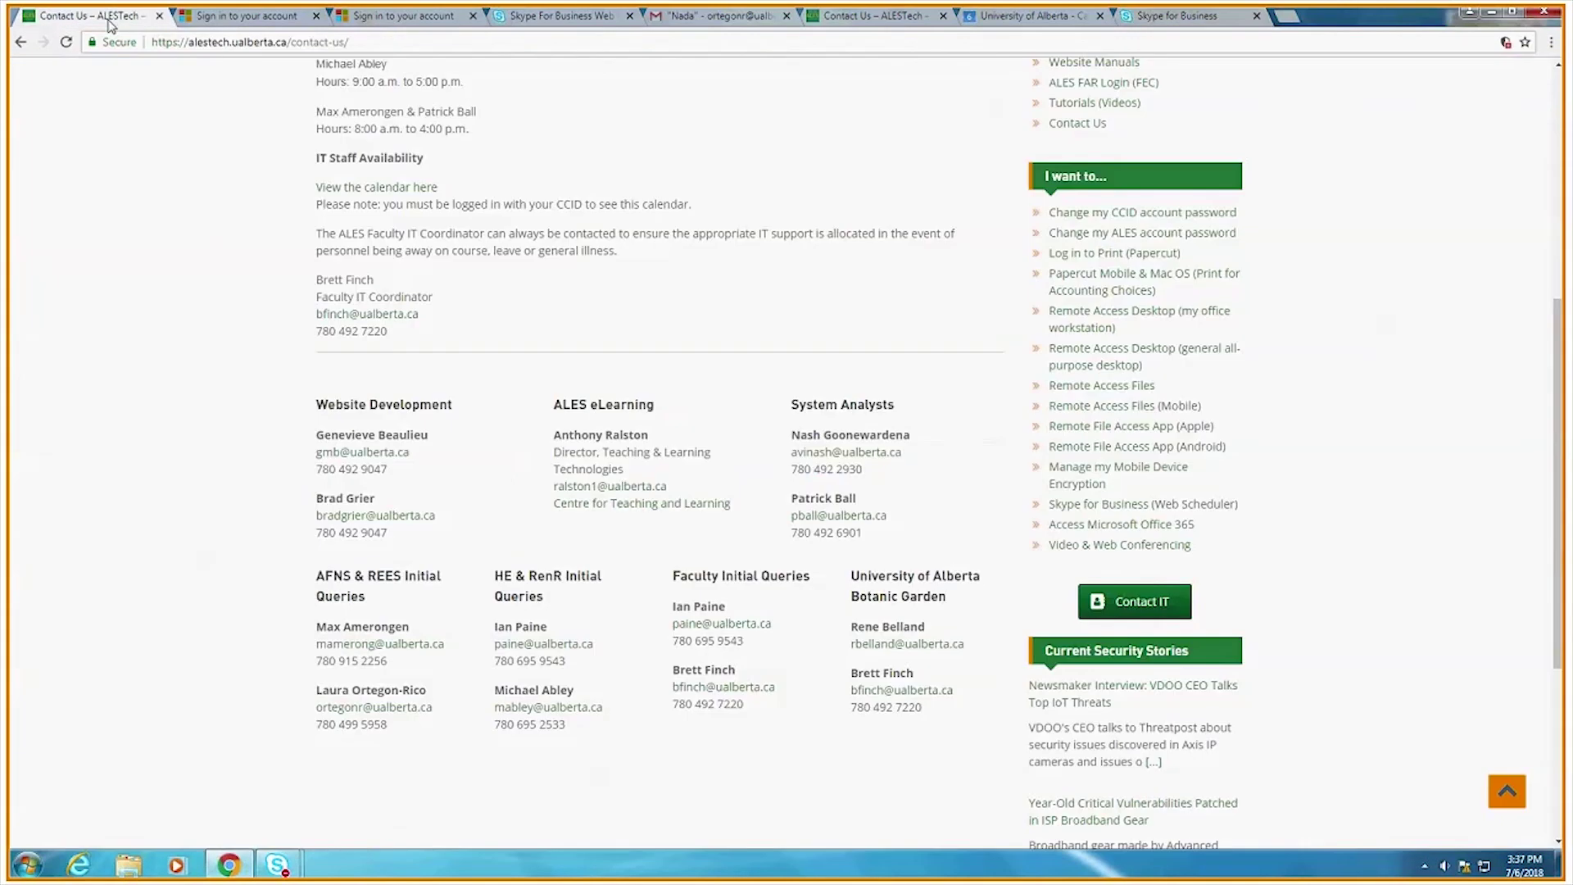